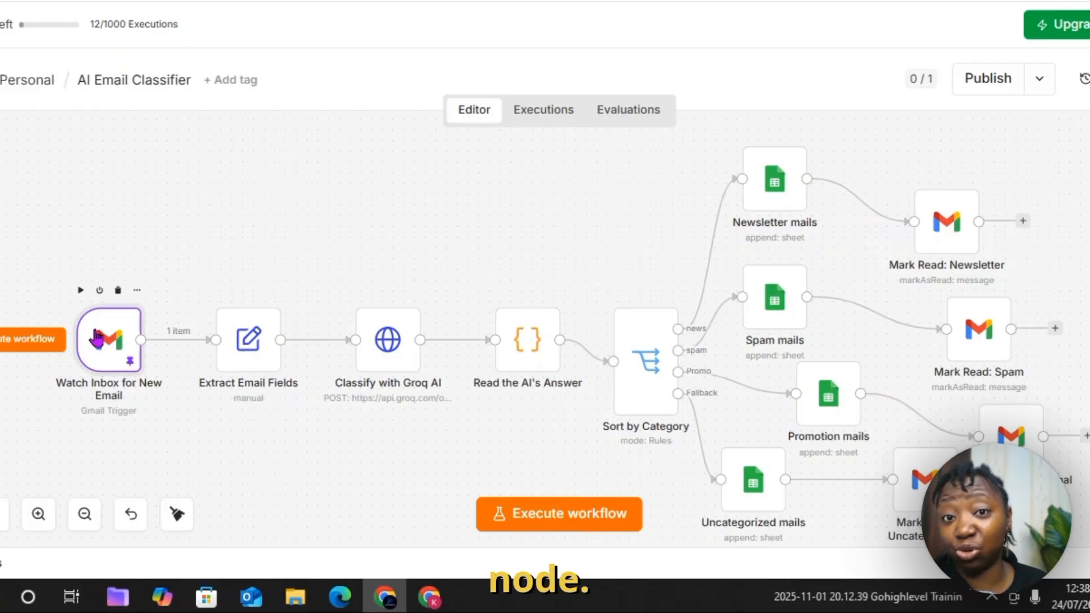
# Step: Open the Watch Inbox for New Email trigger and review its poll time modes, event and Simplify settings
pyautogui.doubleClick(111, 292)
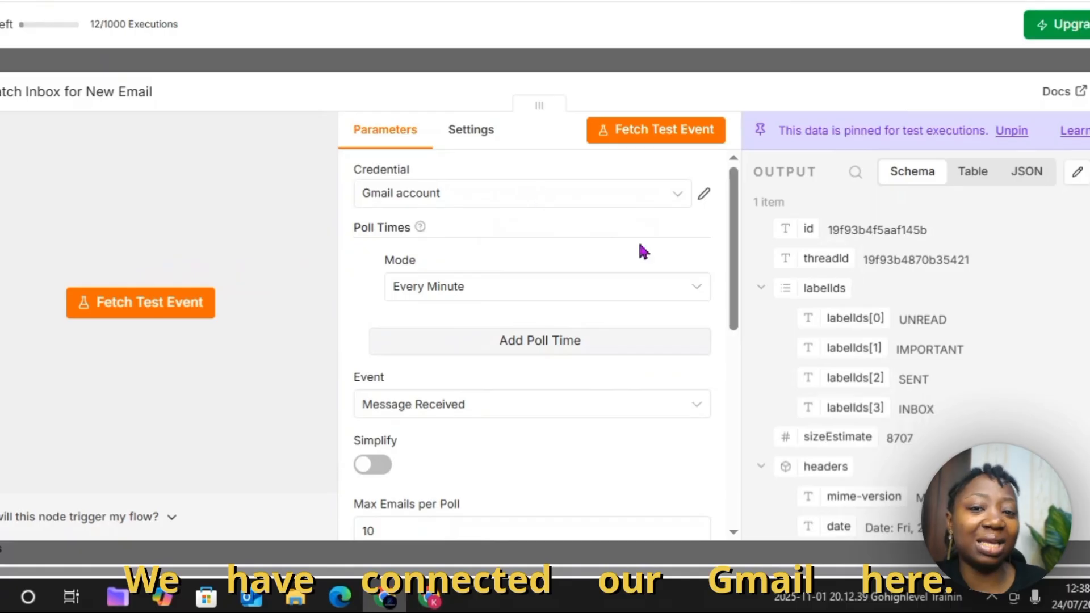
pyautogui.click(405, 287)
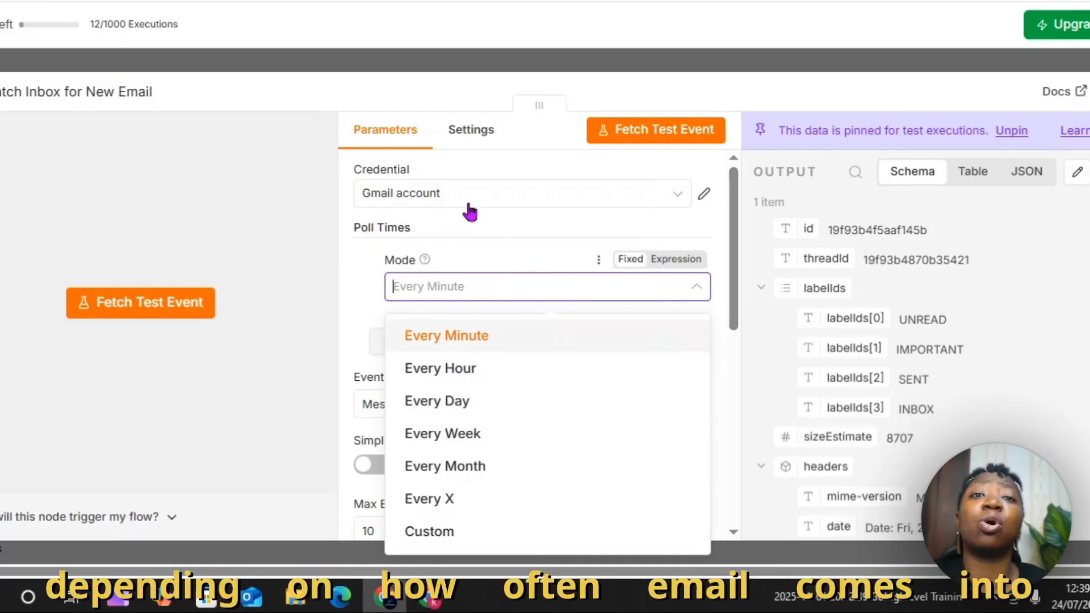
pyautogui.click(446, 260)
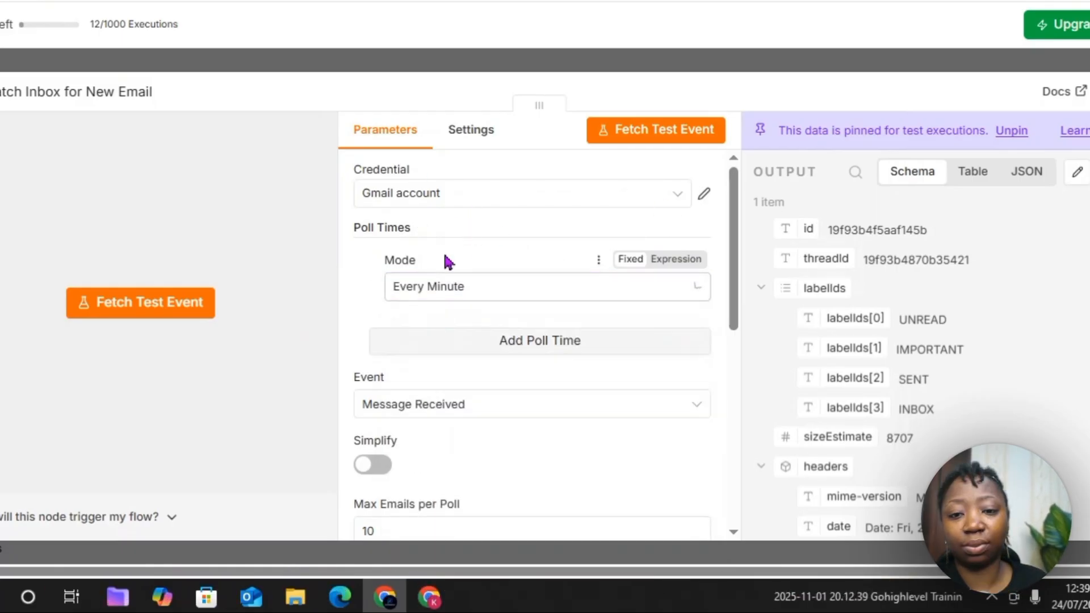
pyautogui.scroll(-3, 434, 380)
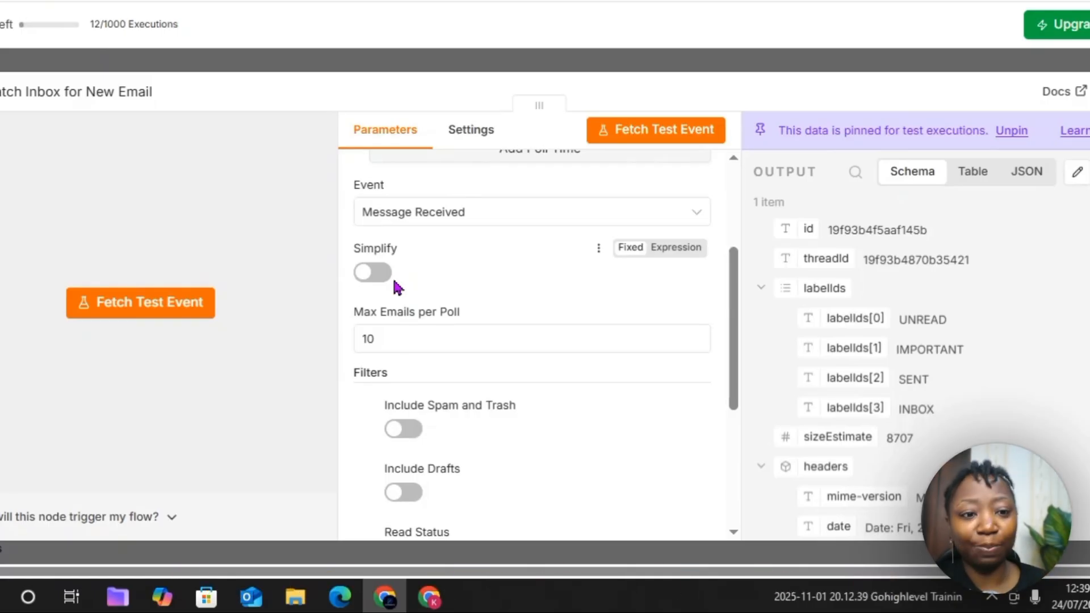
# Step: Examine the pinned output of the Gmail trigger, from the labels and headers through the message text to the sender and recipient data
pyautogui.scroll(-15, 892, 301)
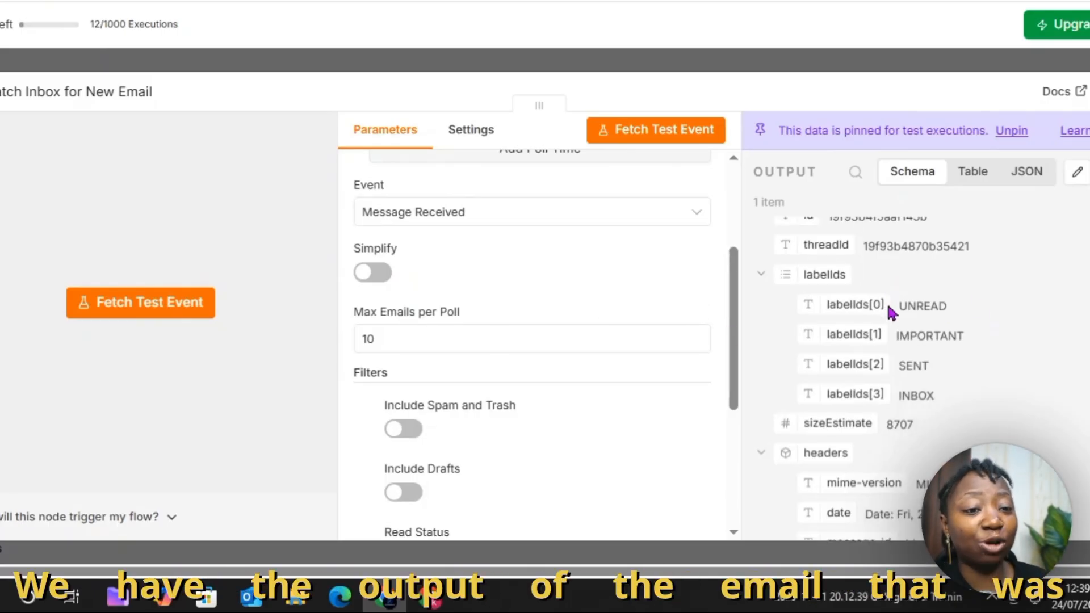
pyautogui.scroll(-15, 889, 341)
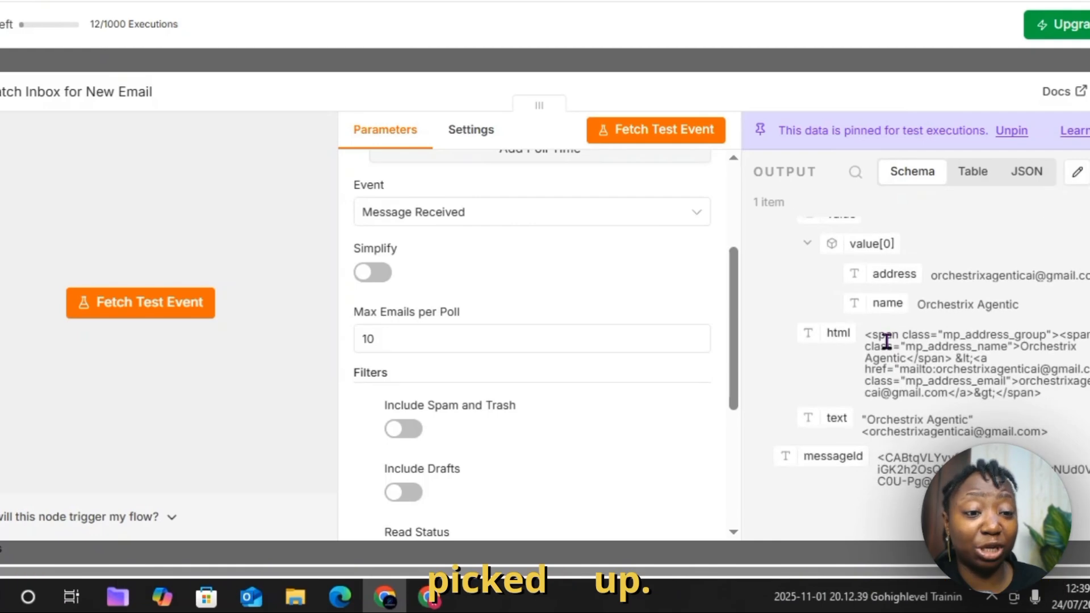
pyautogui.scroll(20, 887, 341)
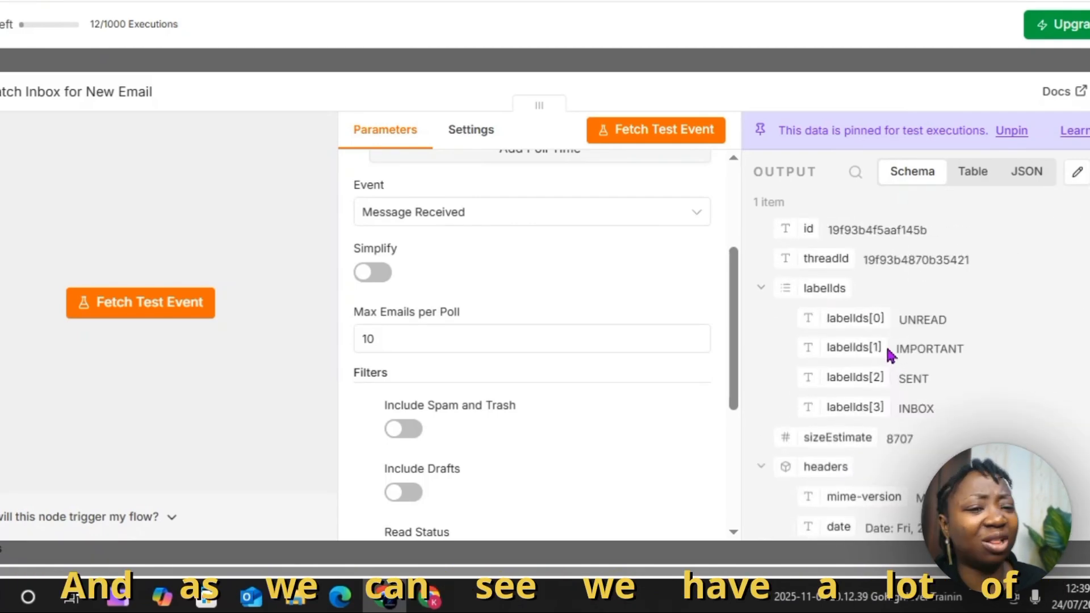
pyautogui.scroll(-20, 903, 338)
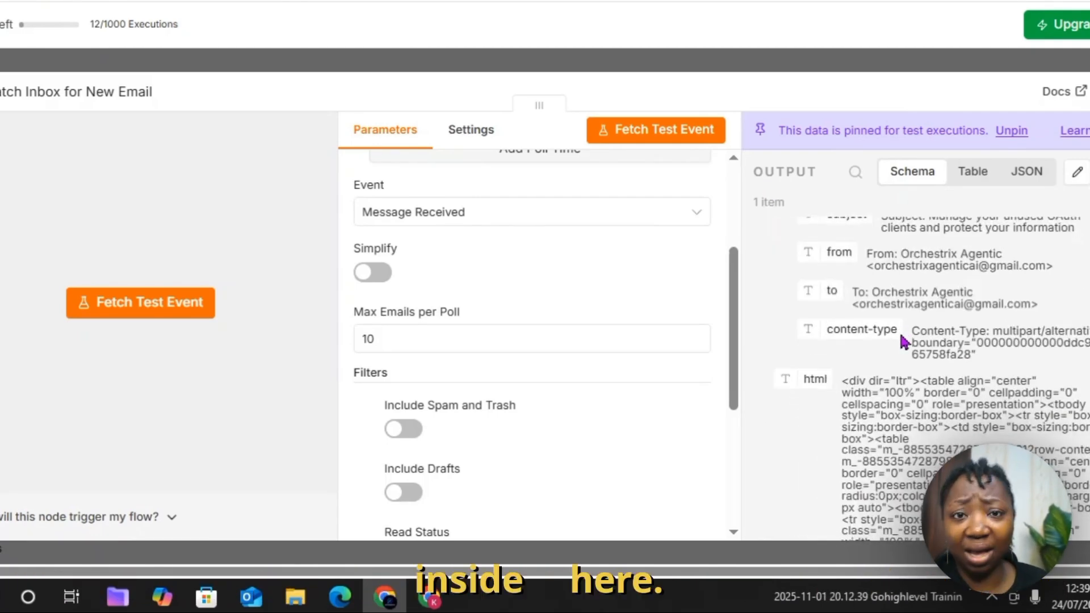
pyautogui.scroll(8, 902, 341)
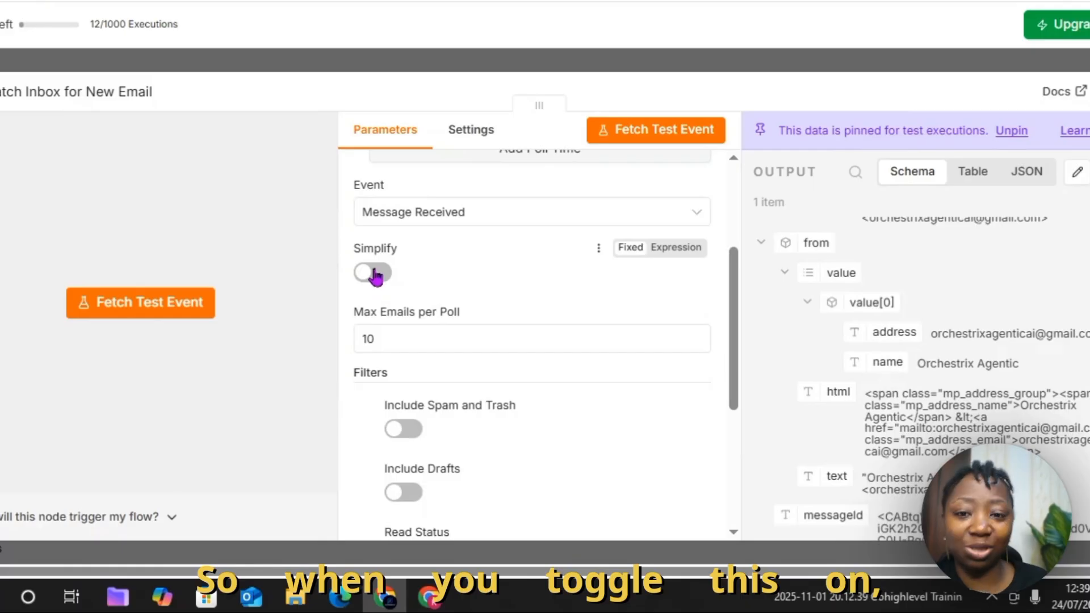
pyautogui.scroll(-8, 916, 318)
pyautogui.scroll(15, 917, 327)
pyautogui.scroll(-10, 902, 318)
pyautogui.scroll(8, 903, 323)
pyautogui.scroll(3, 880, 313)
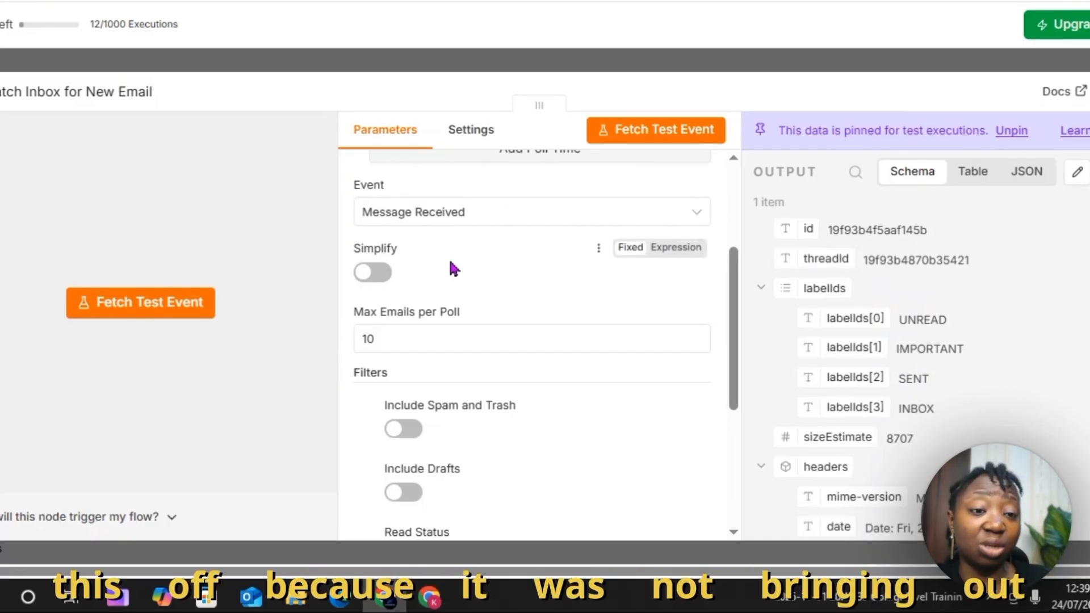
pyautogui.scroll(-6, 928, 335)
pyautogui.scroll(-10, 926, 358)
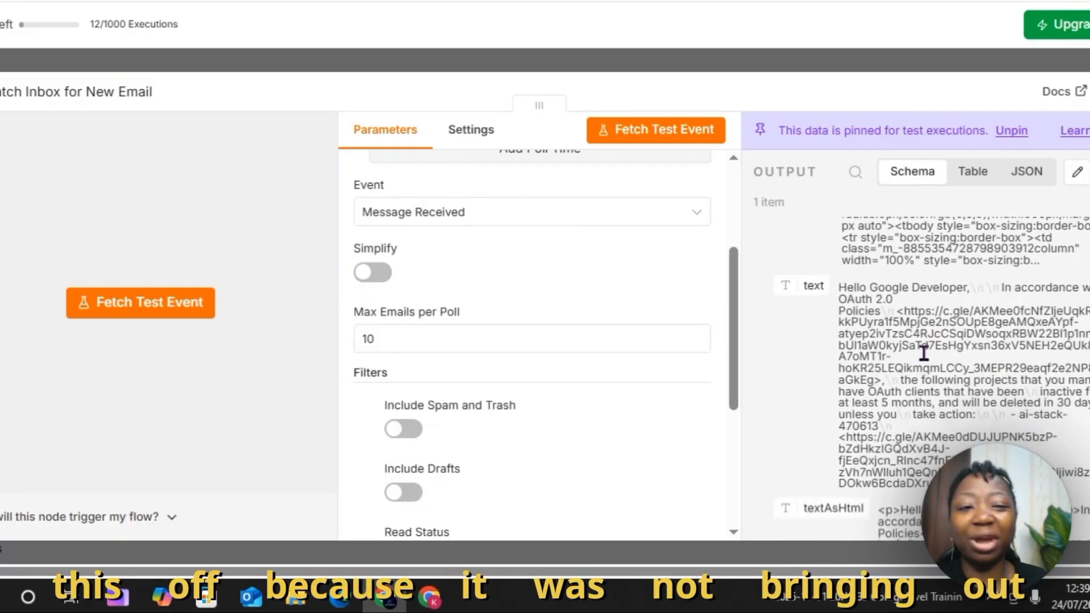
pyautogui.scroll(7, 926, 358)
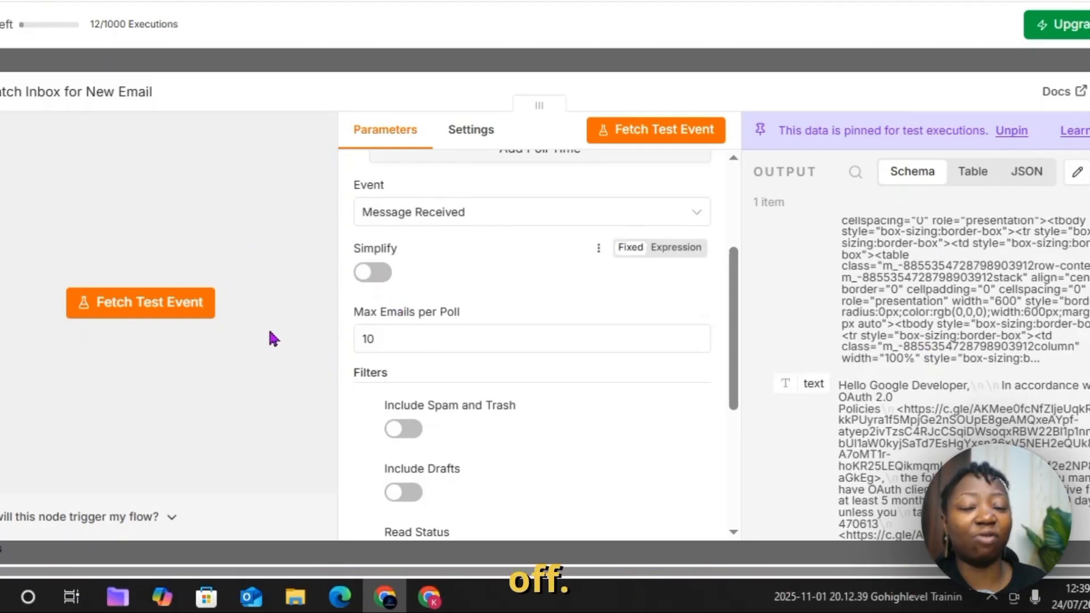
pyautogui.scroll(10, 873, 281)
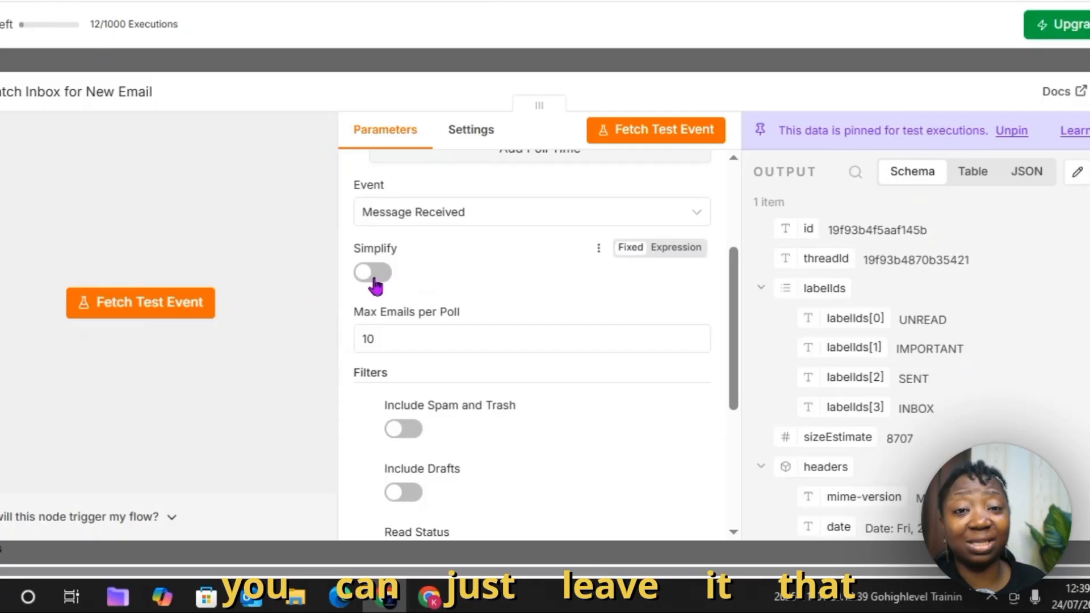
# Step: Review the trigger's spam, drafts and read status filters, close it, and open the Extract Email Fields node
pyautogui.scroll(-2, 464, 396)
pyautogui.scroll(-2, 464, 396)
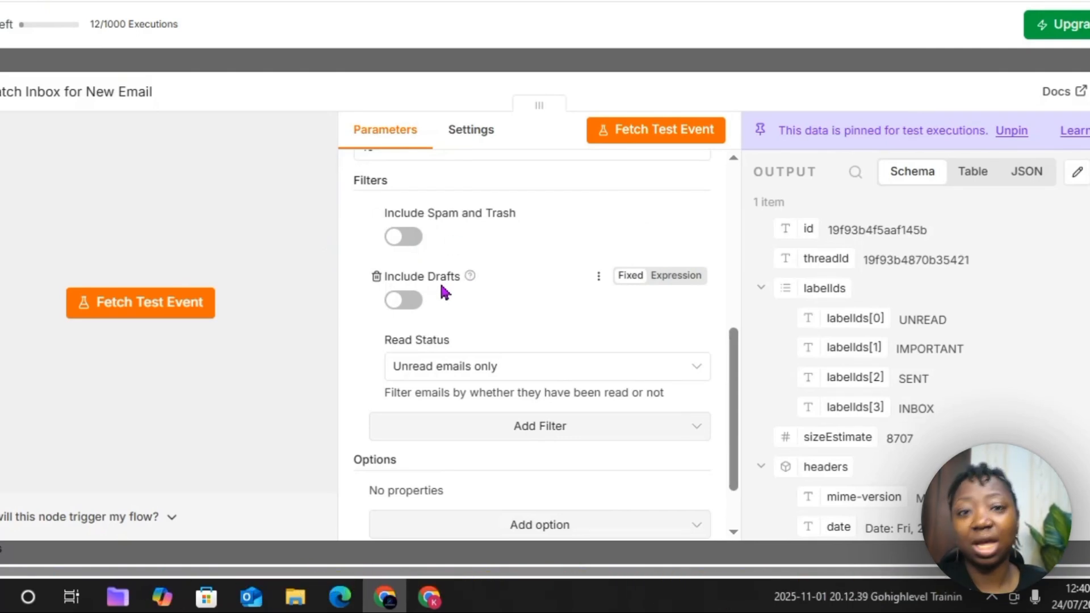
pyautogui.click(493, 64)
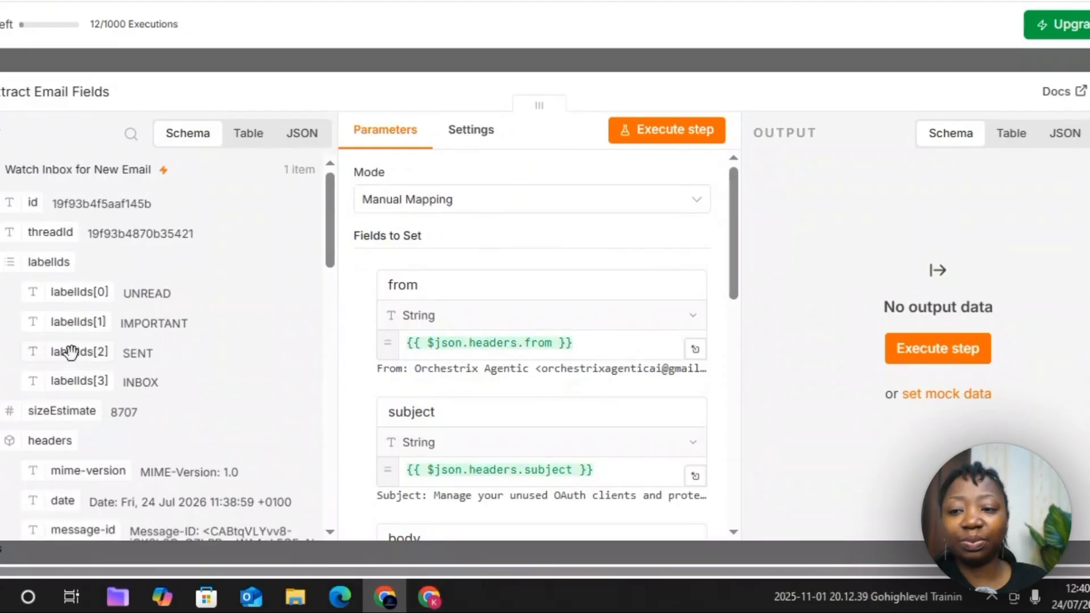
# Step: Examine the incoming email data in Extract Email Fields, including the date, subject, sender and the text and HTML versions of the message
pyautogui.scroll(-15, 102, 250)
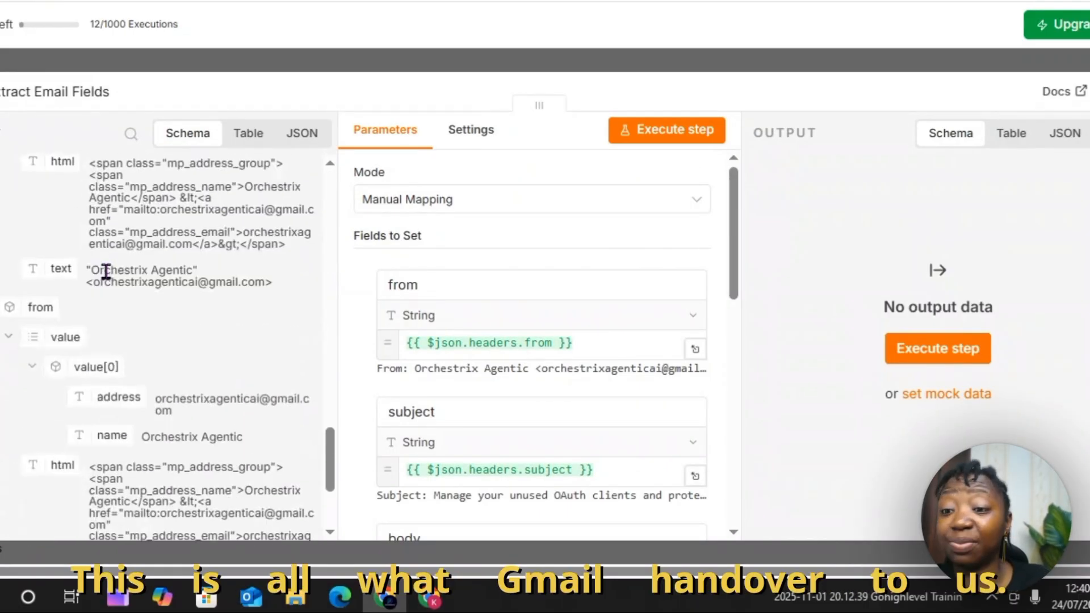
pyautogui.scroll(15, 106, 272)
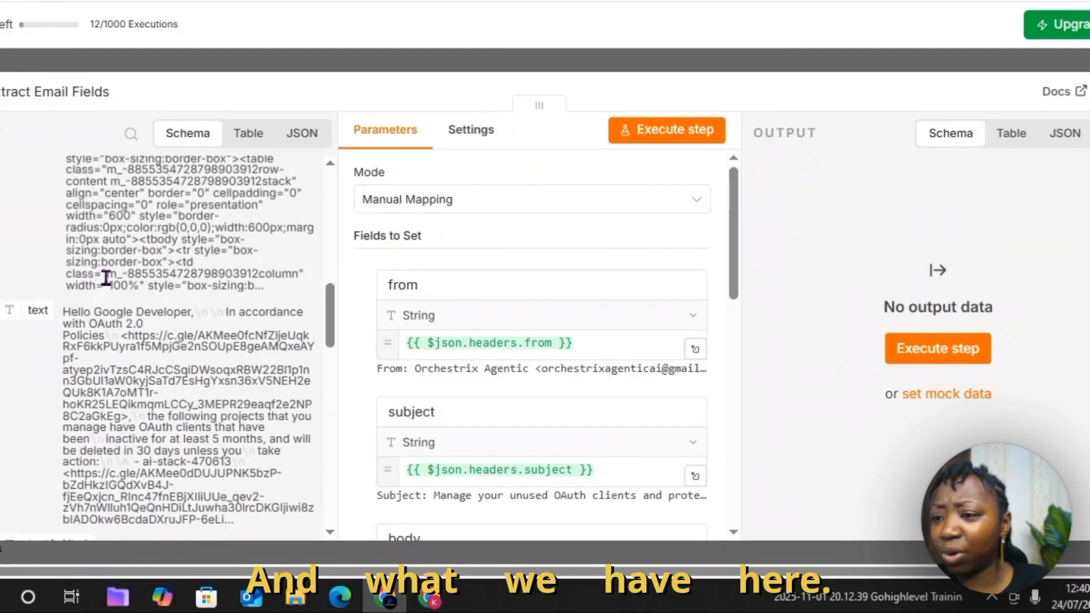
pyautogui.scroll(5, 108, 287)
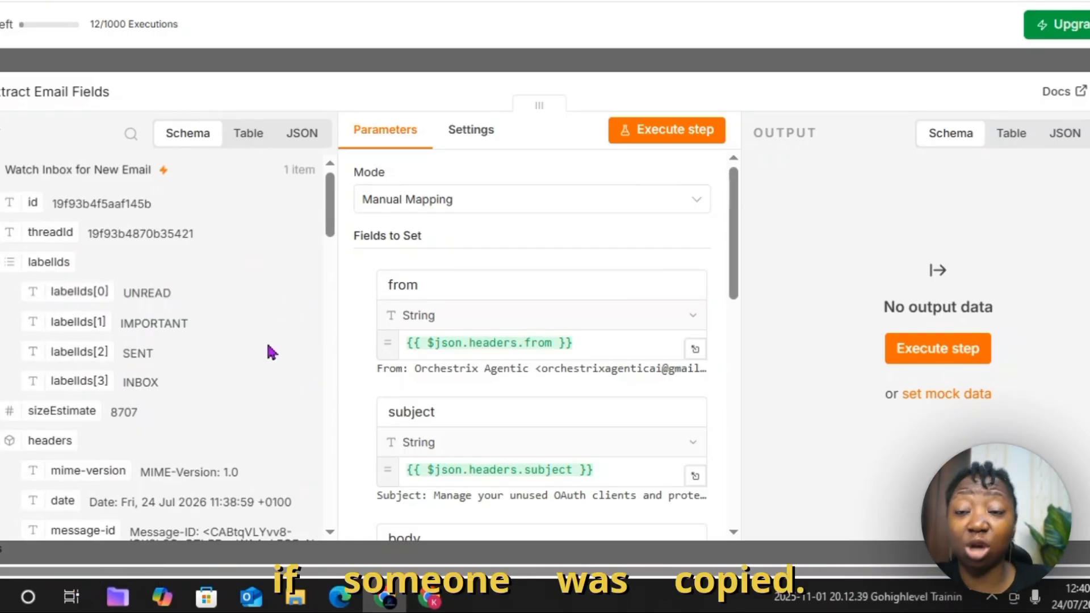
pyautogui.scroll(-8, 181, 397)
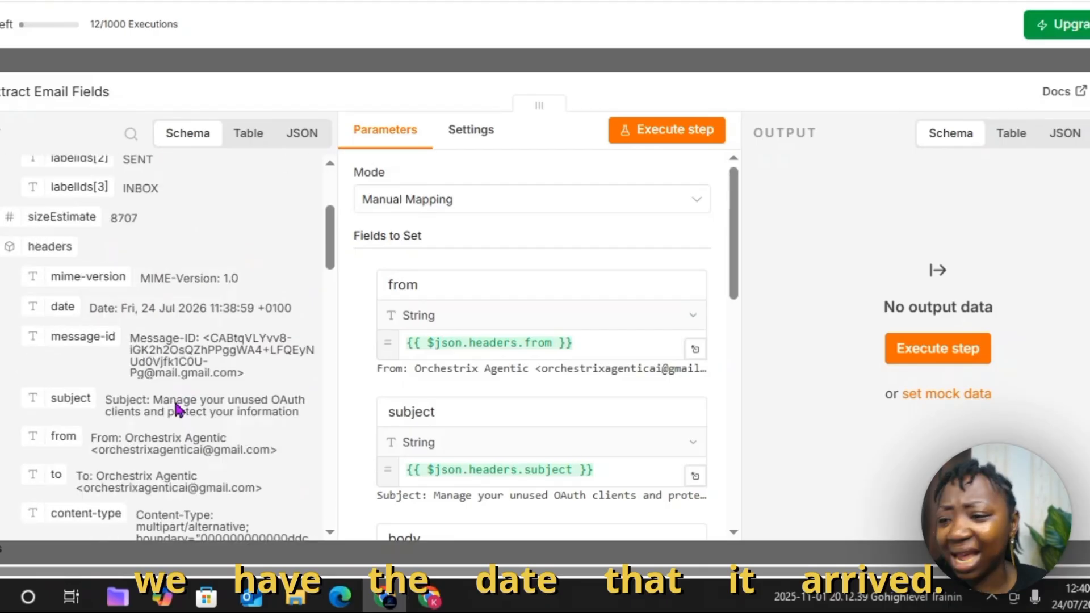
pyautogui.scroll(-3, 177, 409)
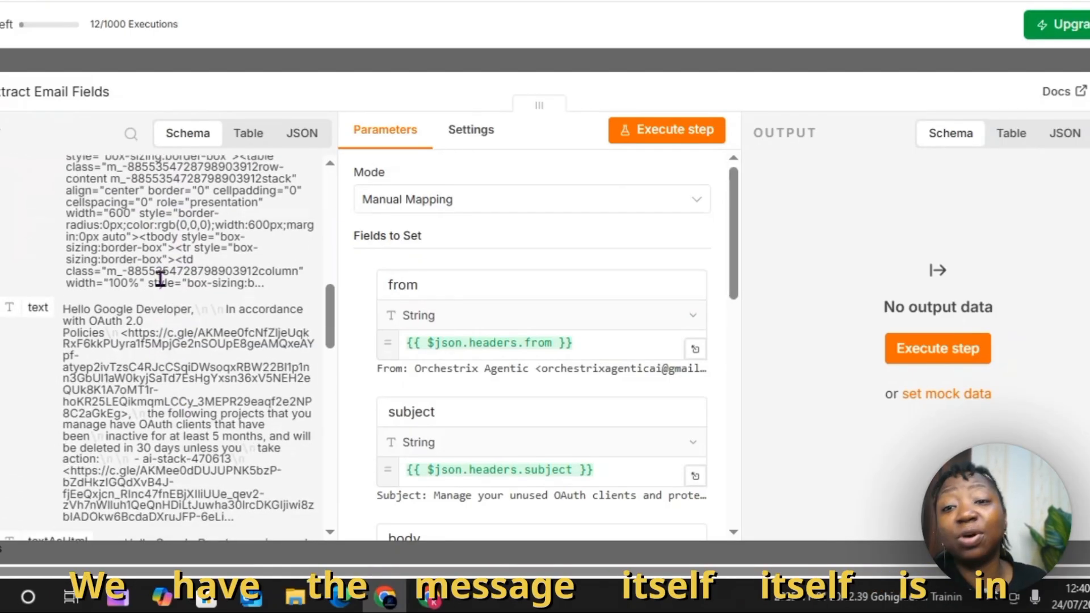
pyautogui.scroll(-5, 39, 312)
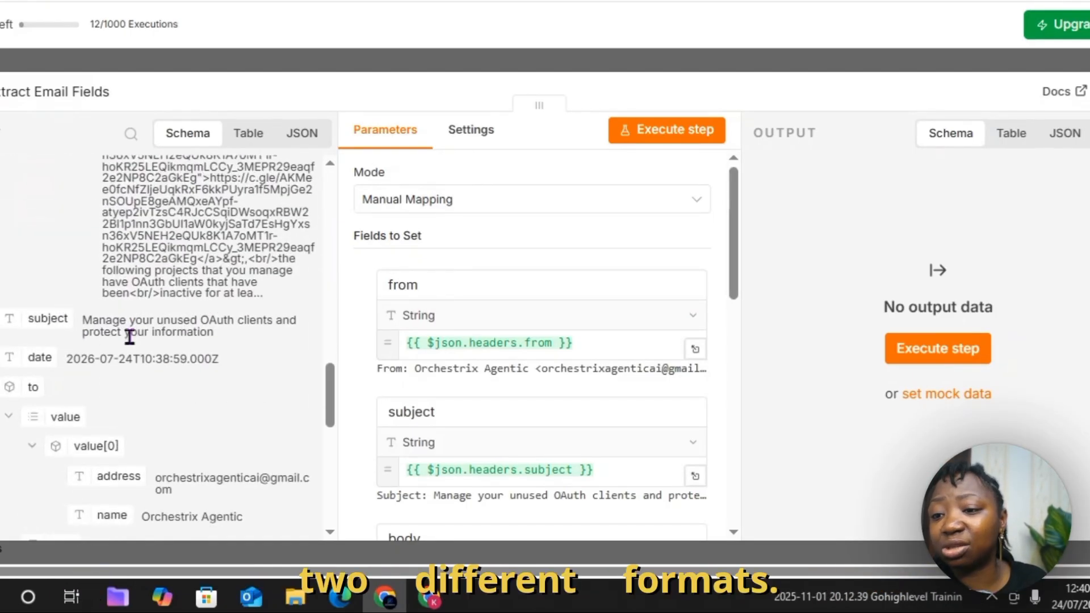
pyautogui.scroll(5, 129, 336)
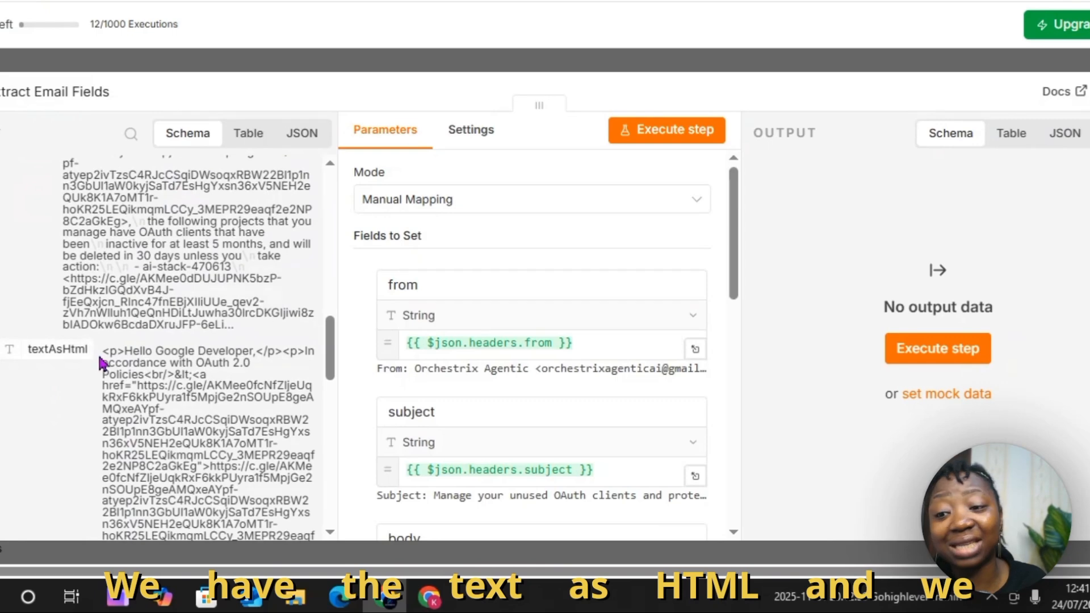
pyautogui.scroll(5, 101, 363)
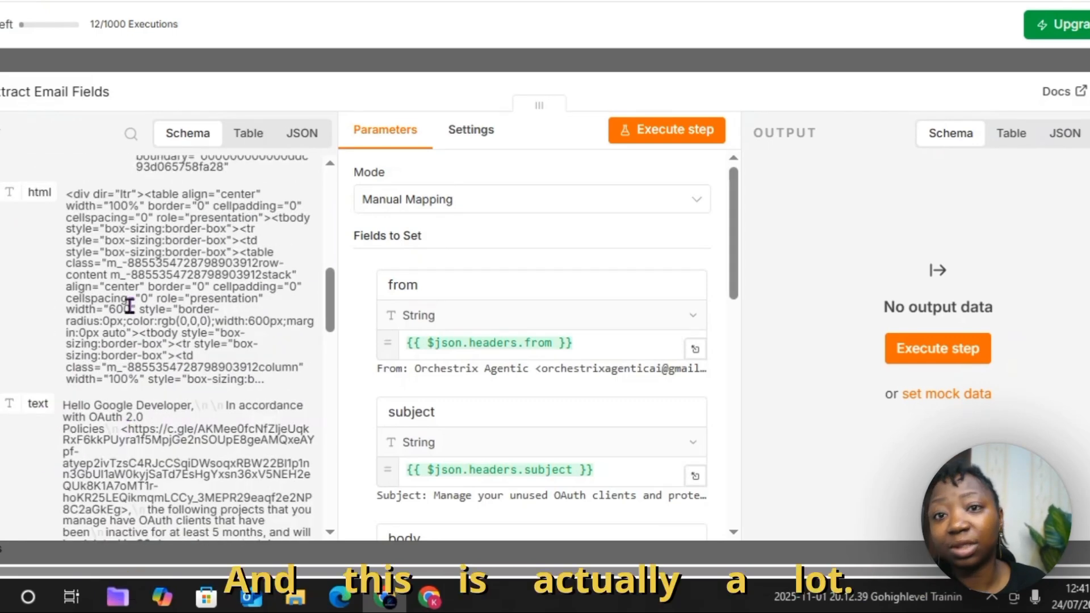
pyautogui.scroll(10, 193, 417)
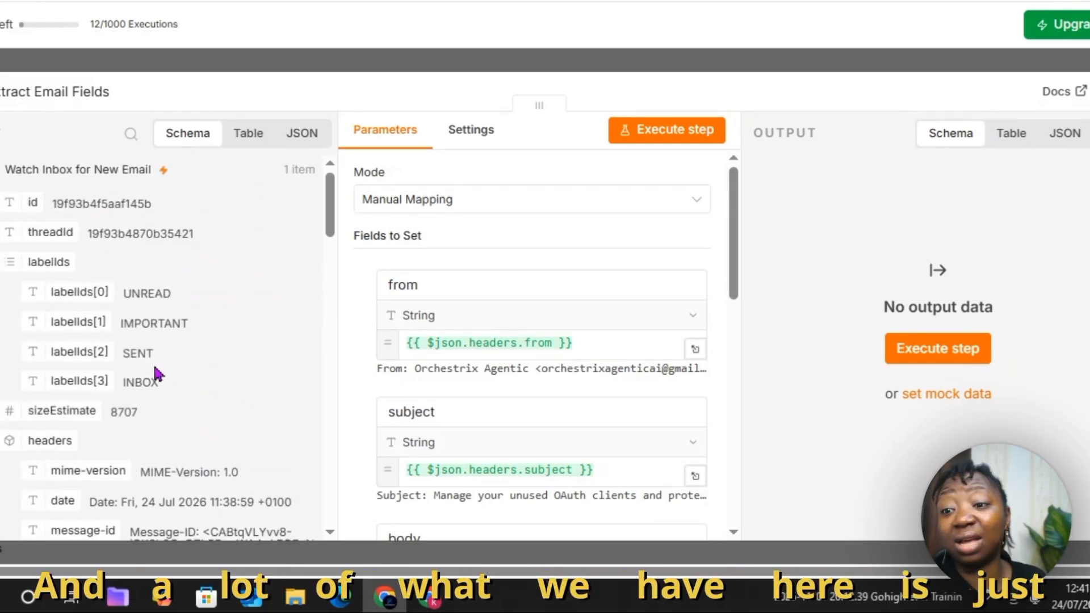
pyautogui.scroll(-15, 156, 375)
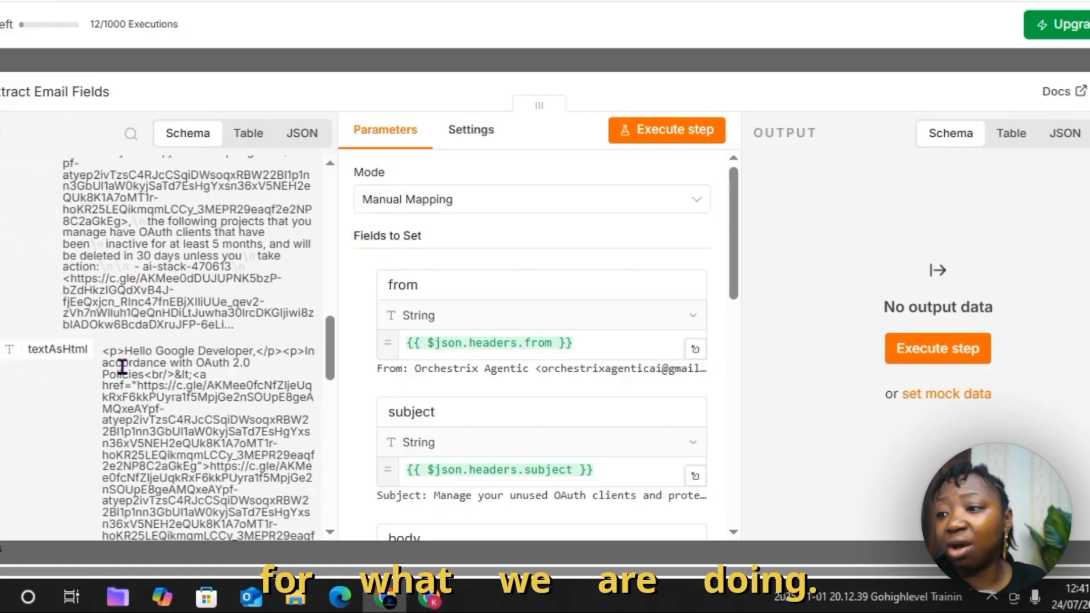
pyautogui.scroll(-3, 130, 363)
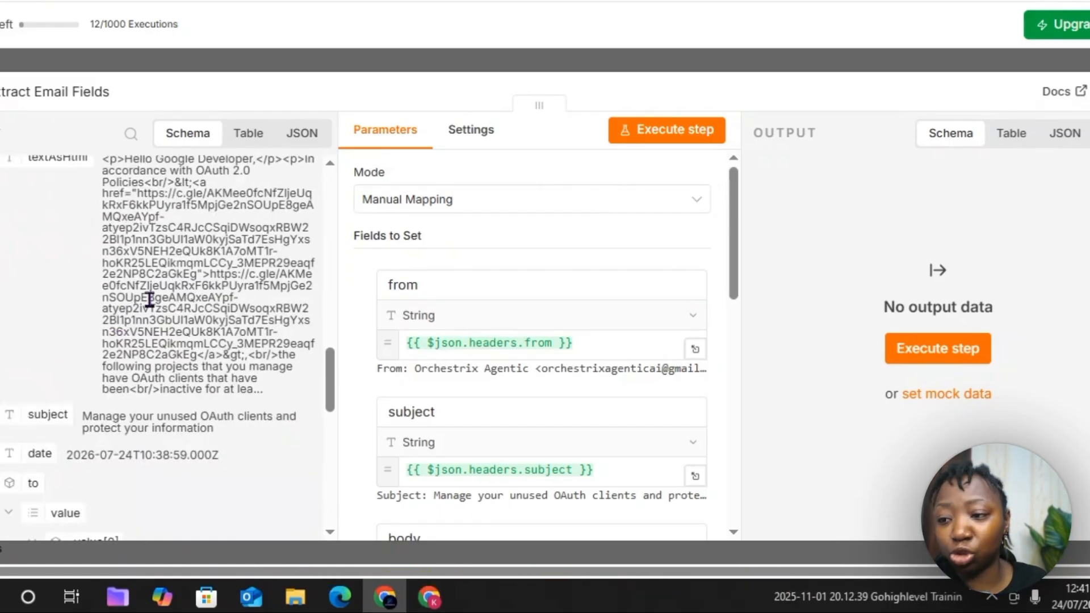
# Step: Review the manual field mappings for from, subject, body, message_id and date
pyautogui.click(397, 285)
pyautogui.scroll(-3, 457, 316)
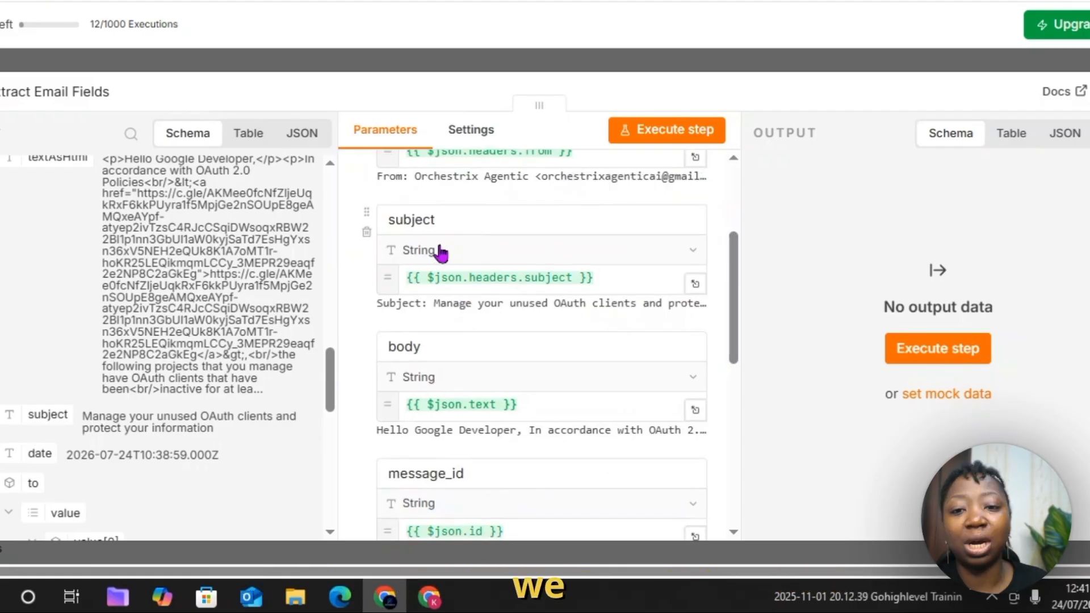
pyautogui.click(426, 220)
pyautogui.scroll(-3, 425, 220)
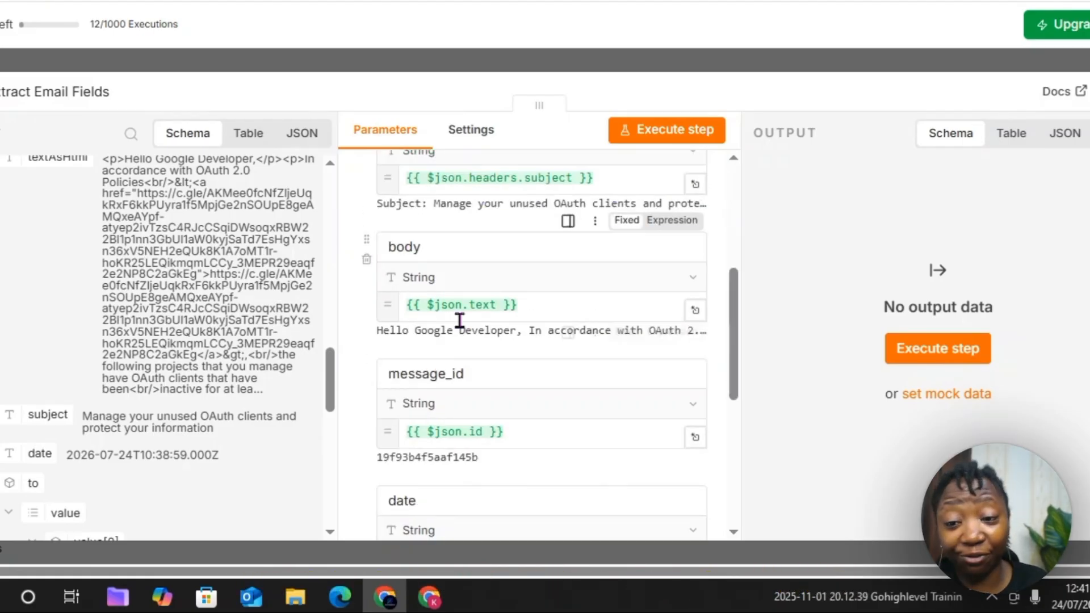
pyautogui.click(413, 153)
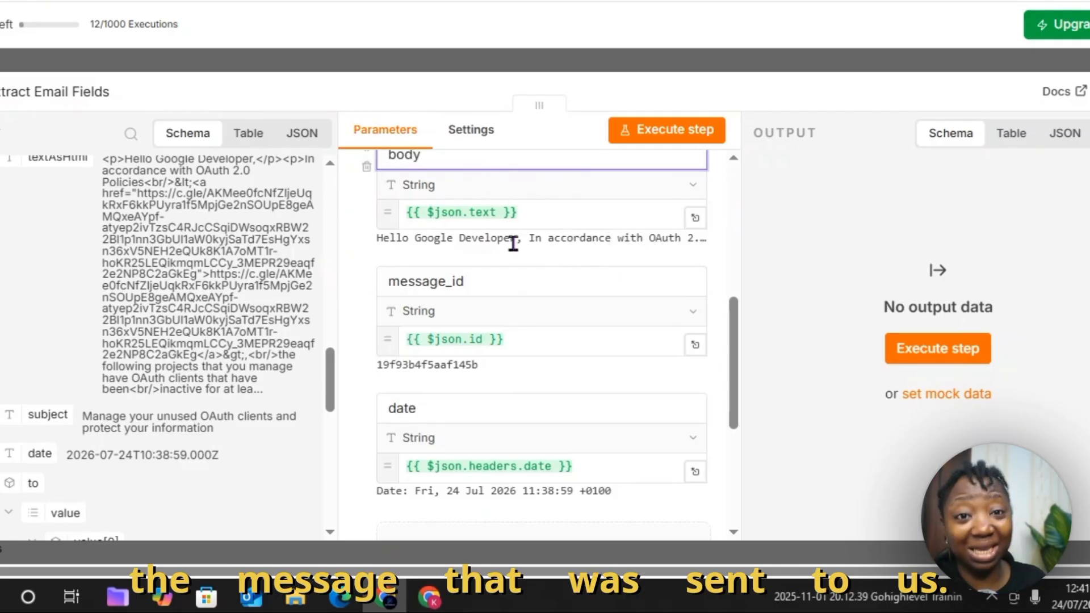
pyautogui.click(406, 408)
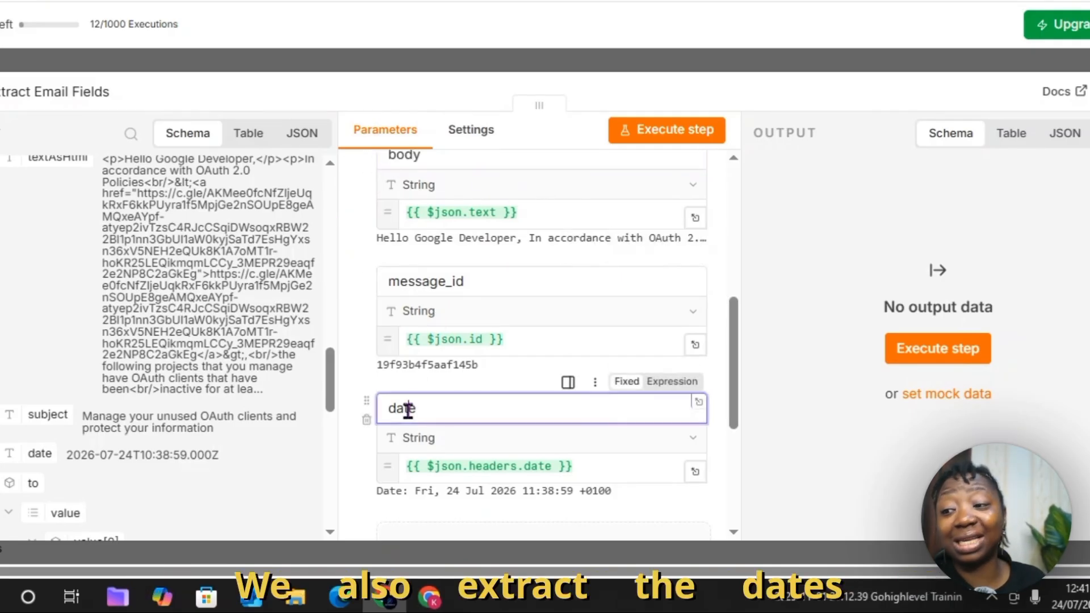
pyautogui.click(404, 287)
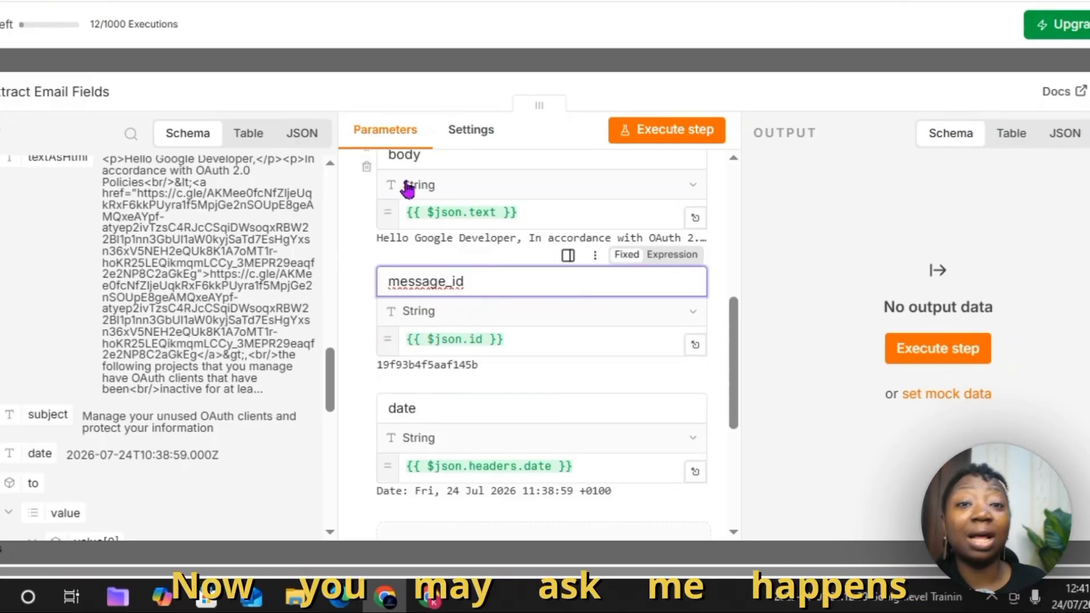
# Step: Compare the full incoming email data with the mapped fields, especially body, and return to the workflow canvas
pyautogui.scroll(10, 145, 349)
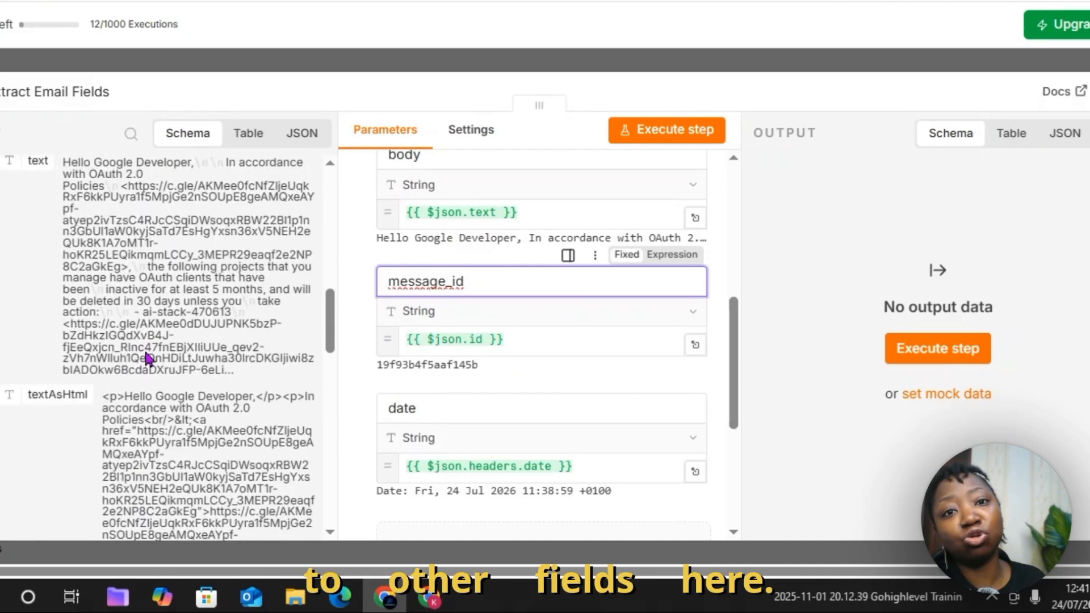
pyautogui.scroll(8, 146, 357)
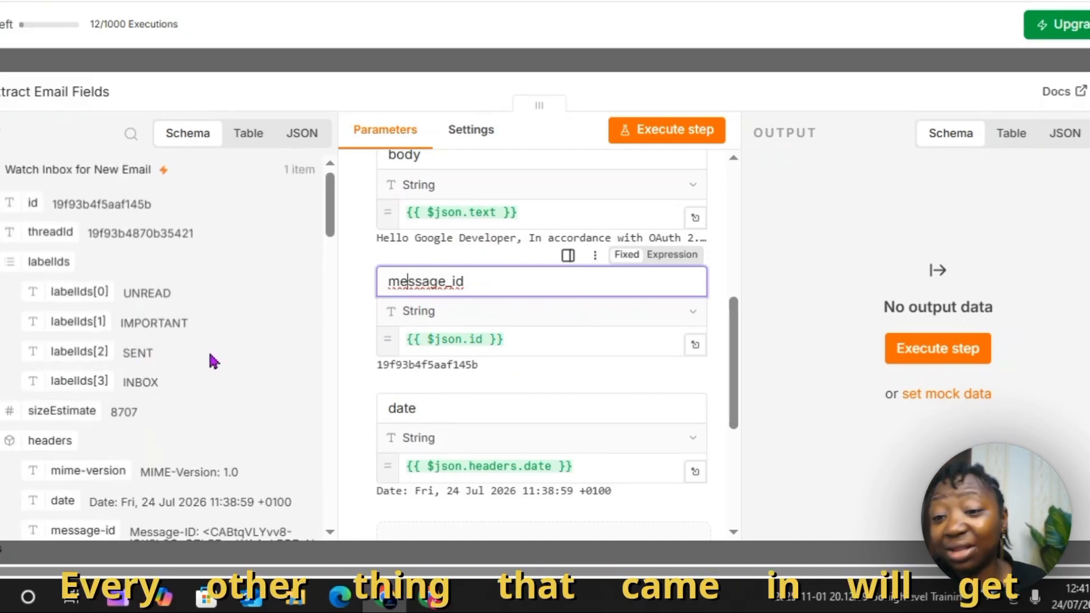
pyautogui.scroll(-2, 213, 363)
pyautogui.scroll(-10, 214, 364)
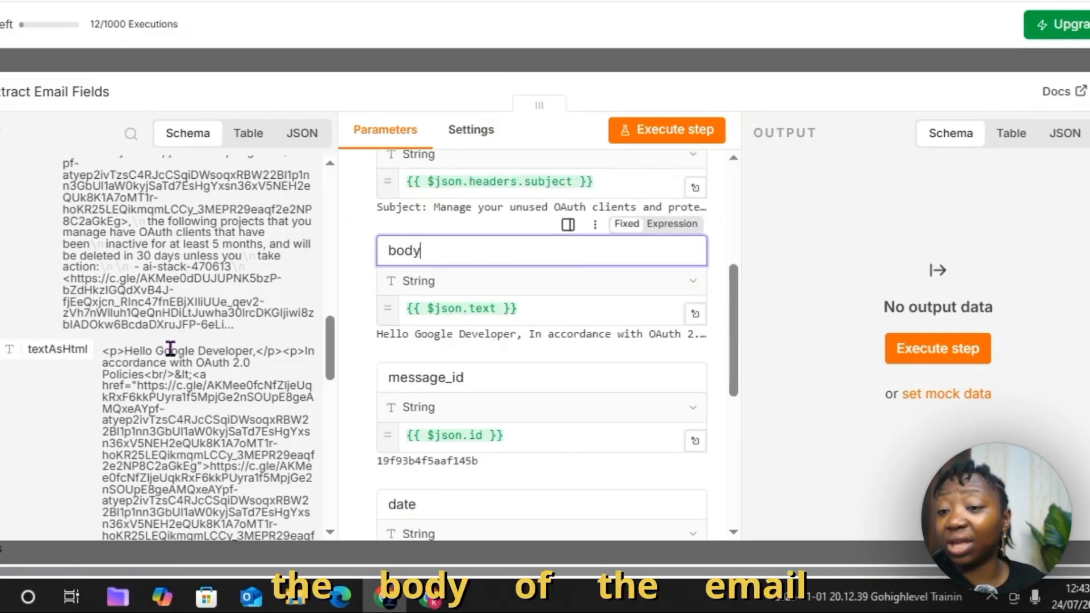
pyautogui.scroll(3, 54, 342)
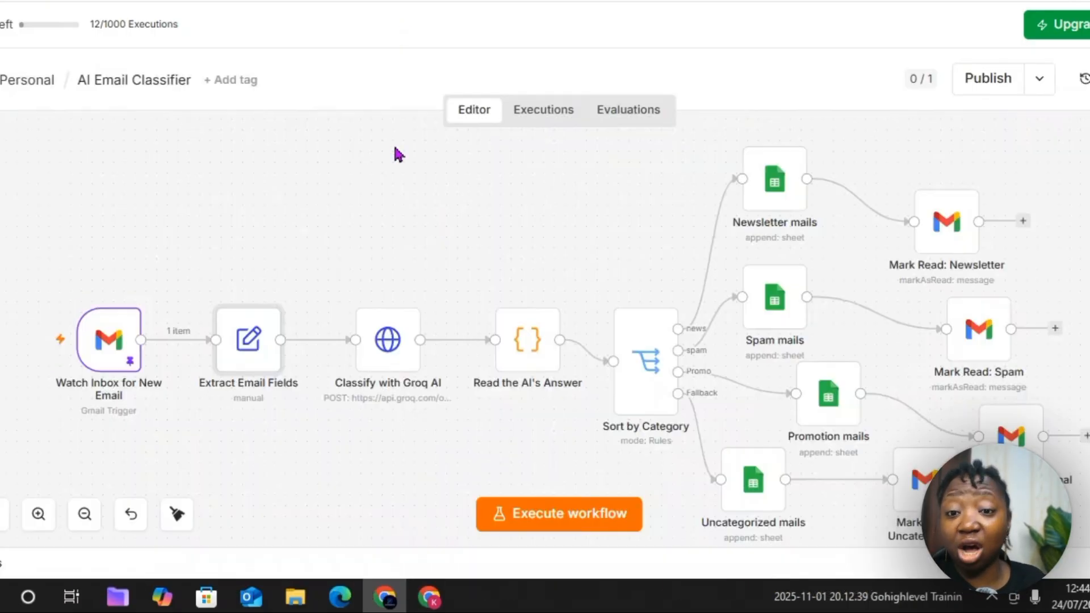
# Step: Open the Classify with Groq AI node and expand its JSON request body in the expression editor
pyautogui.click(415, 66)
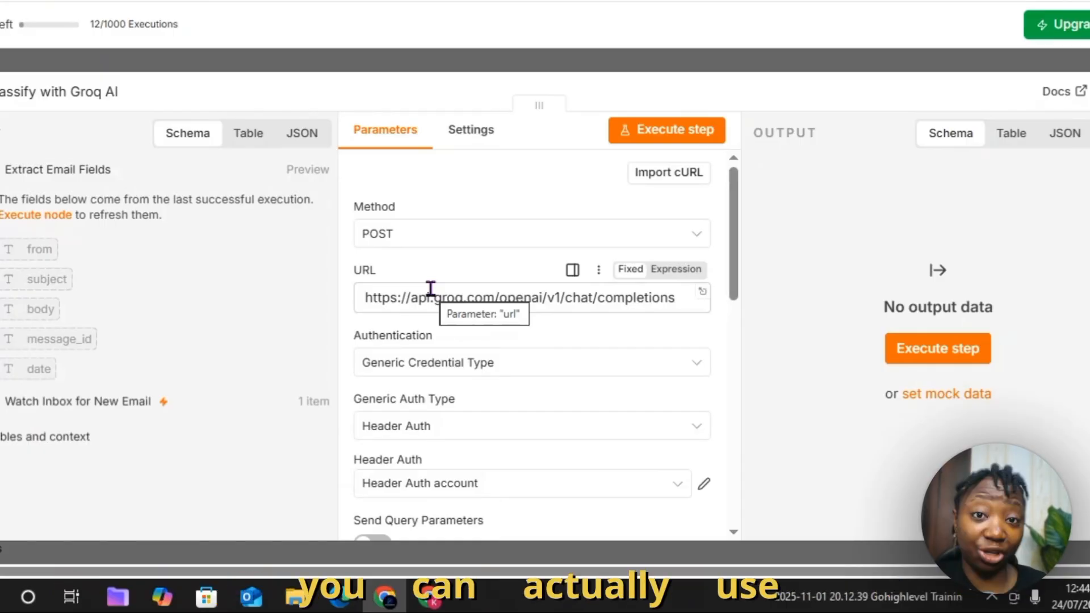
pyautogui.scroll(-3, 430, 290)
pyautogui.scroll(-6, 487, 390)
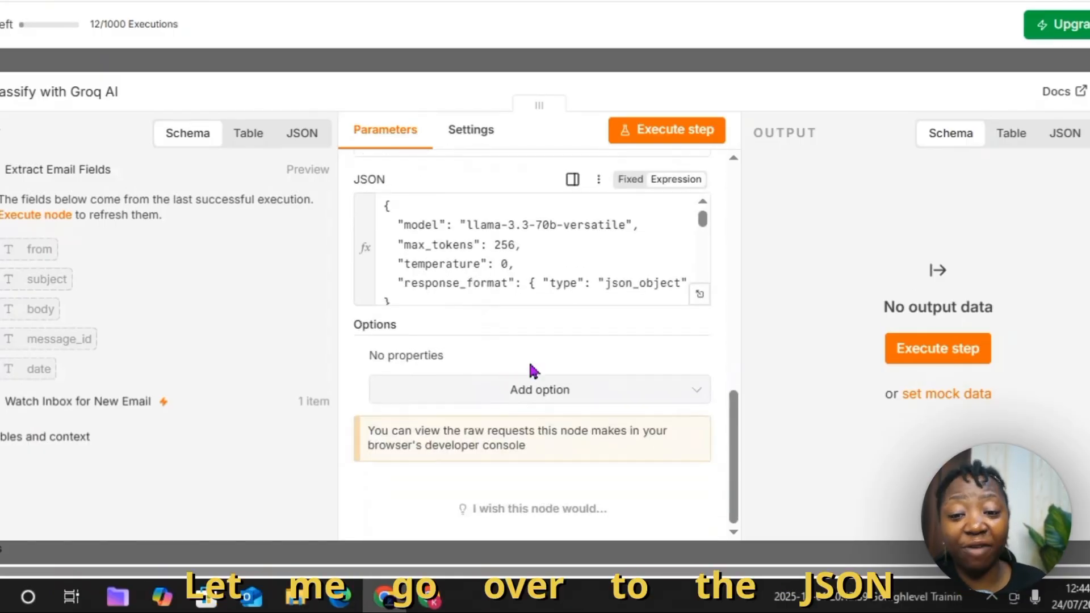
pyautogui.scroll(4, 670, 318)
pyautogui.scroll(-3, 690, 398)
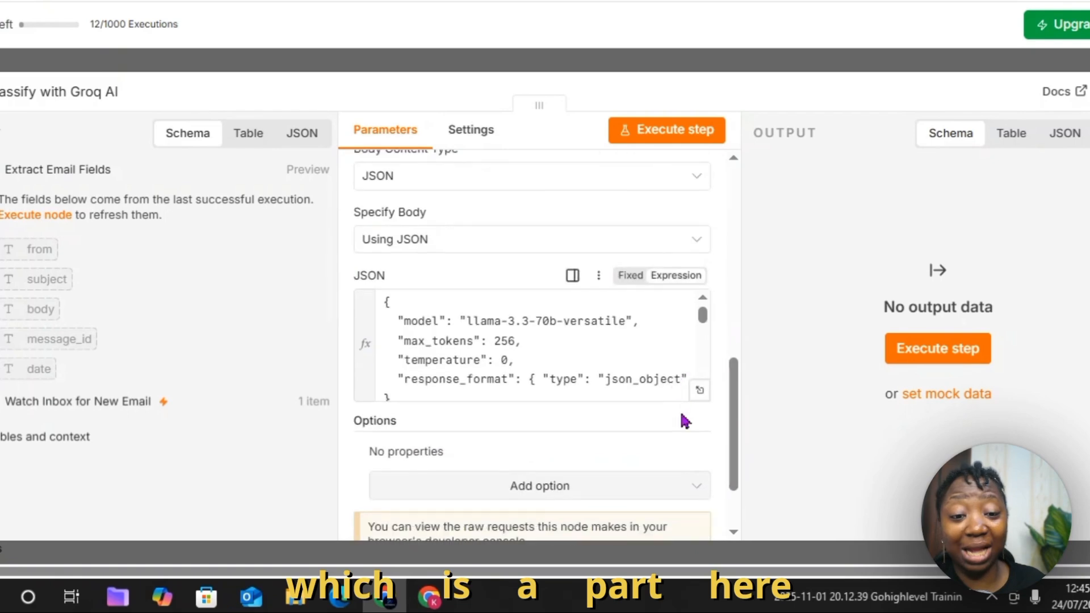
pyautogui.click(701, 390)
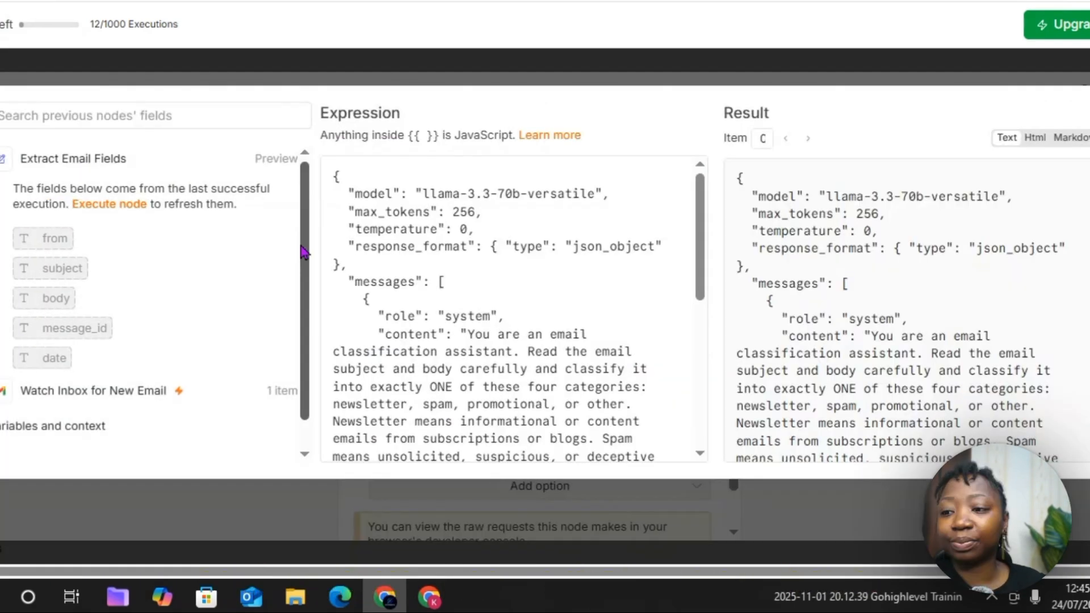
# Step: Examine the request's model settings, system prompt categories, required email_type and summary keys, and user content, and return to the workflow canvas
pyautogui.click(464, 232)
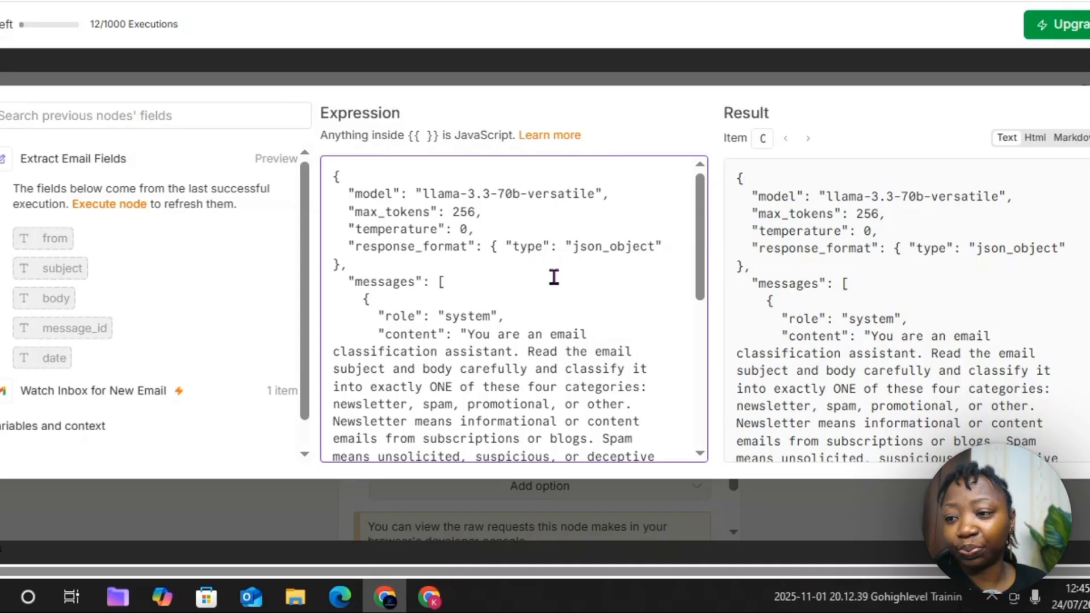
pyautogui.click(521, 284)
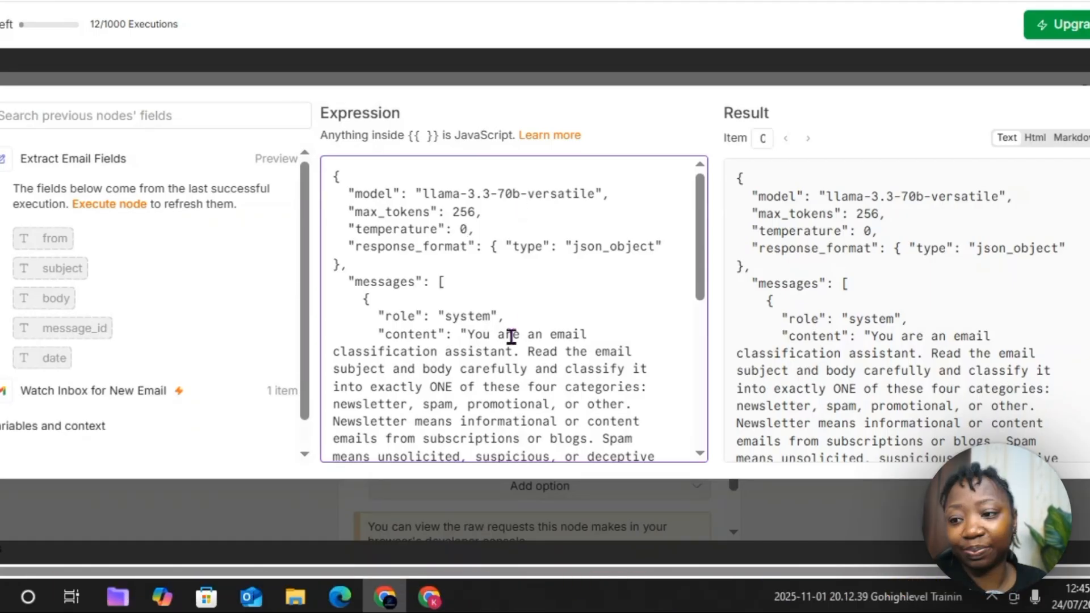
pyautogui.scroll(-3, 512, 336)
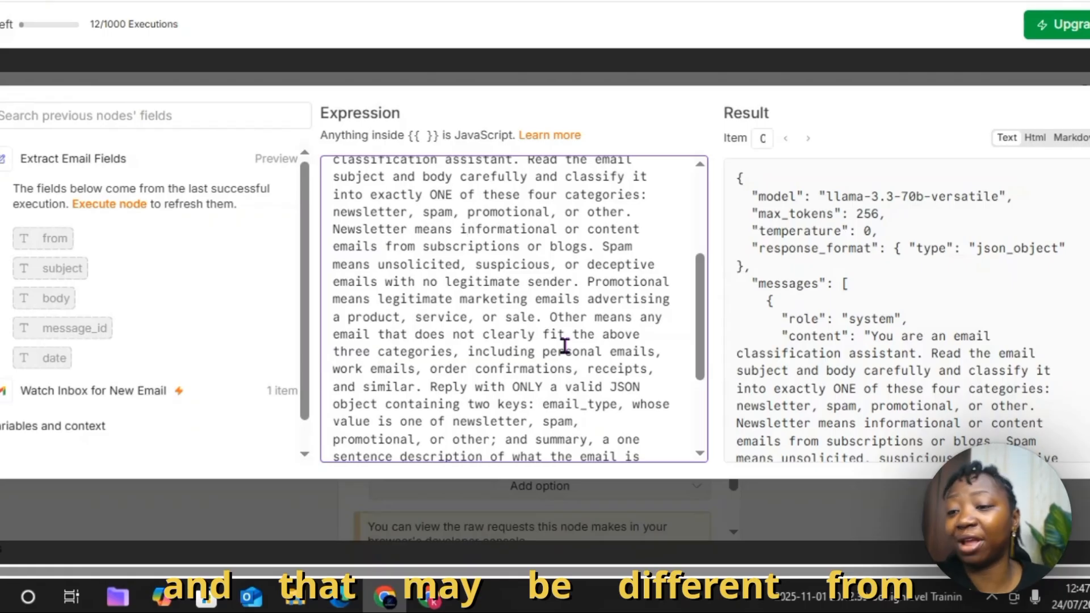
pyautogui.scroll(-3, 565, 345)
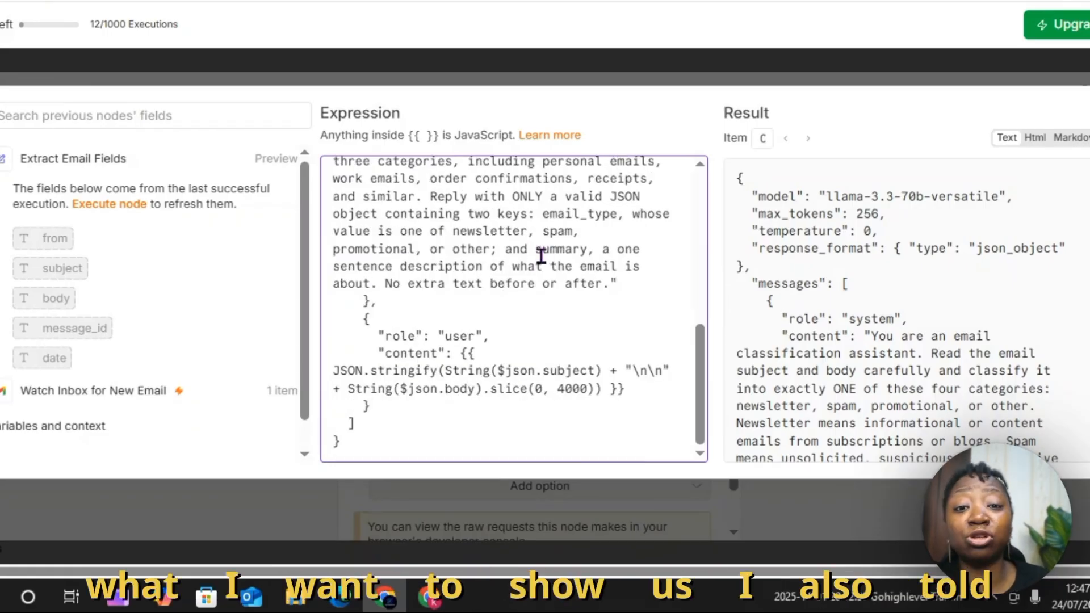
pyautogui.moveTo(540, 251); pyautogui.dragTo(535, 248)
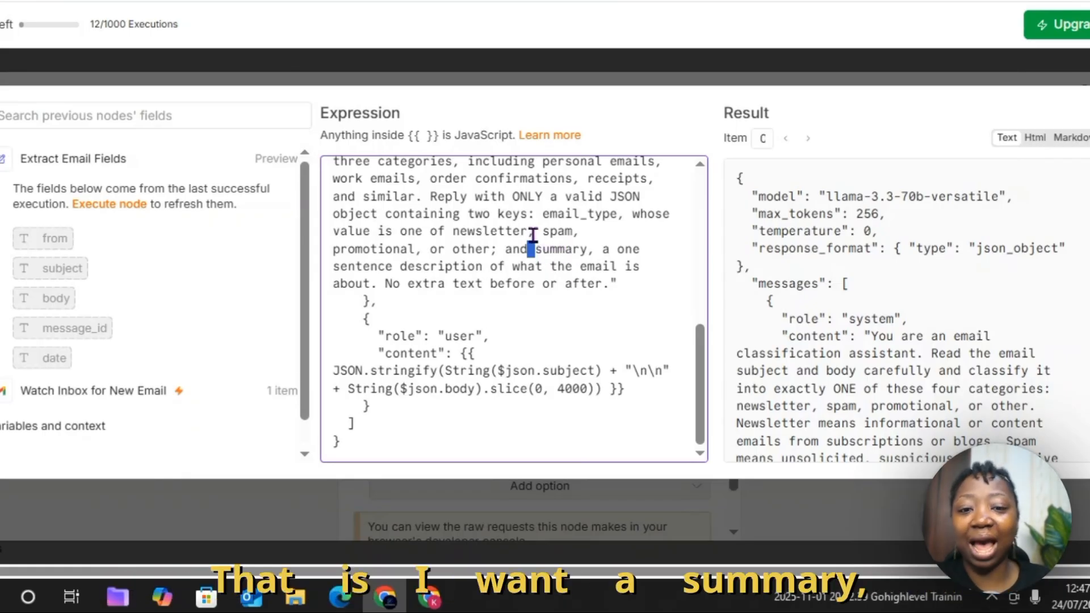
pyautogui.doubleClick(555, 231)
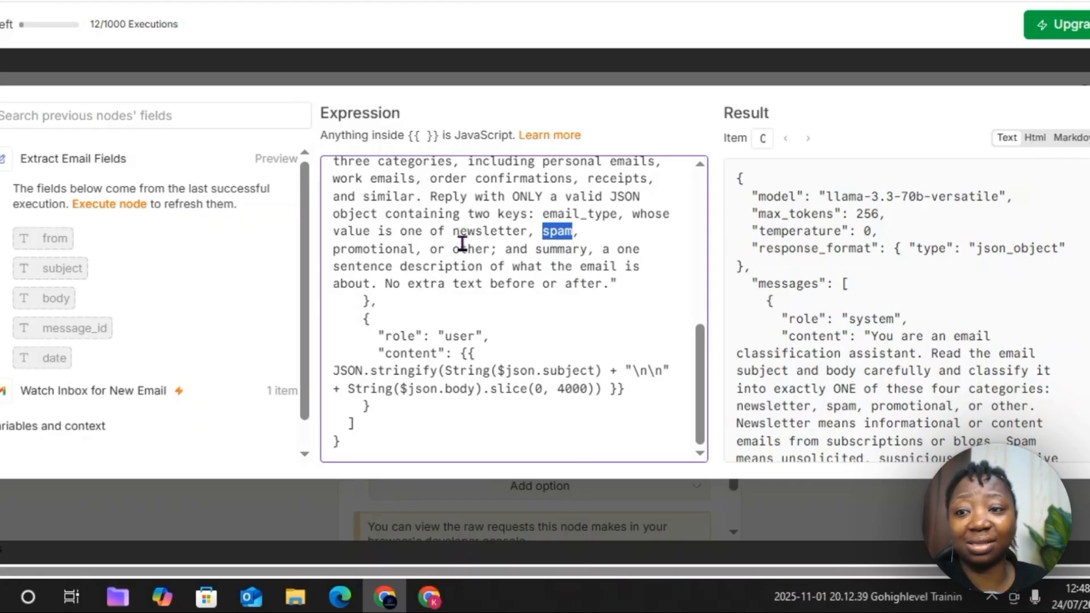
pyautogui.click(444, 78)
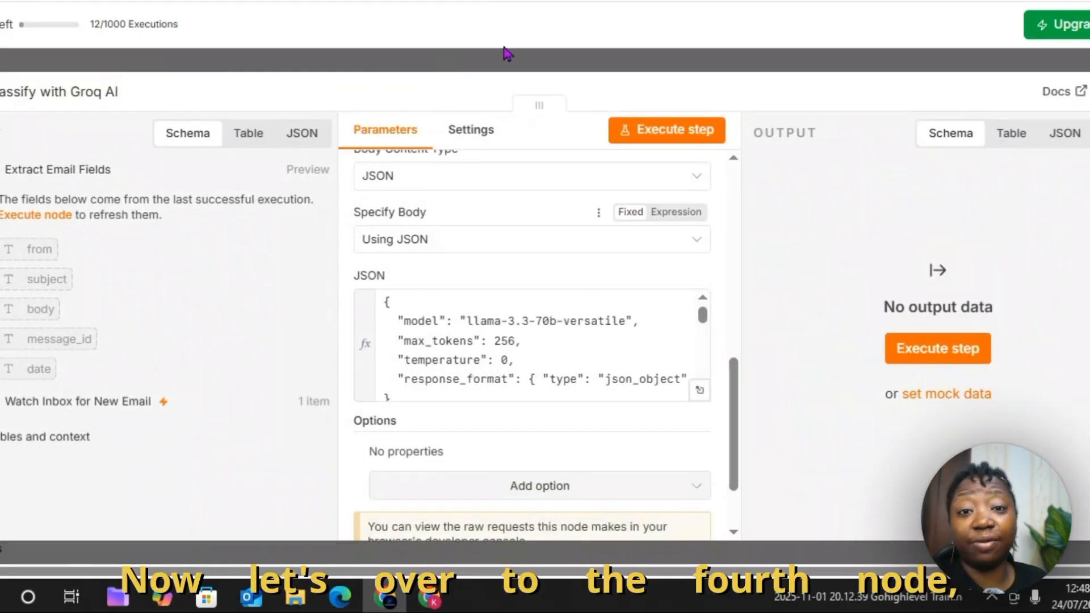
pyautogui.click(509, 67)
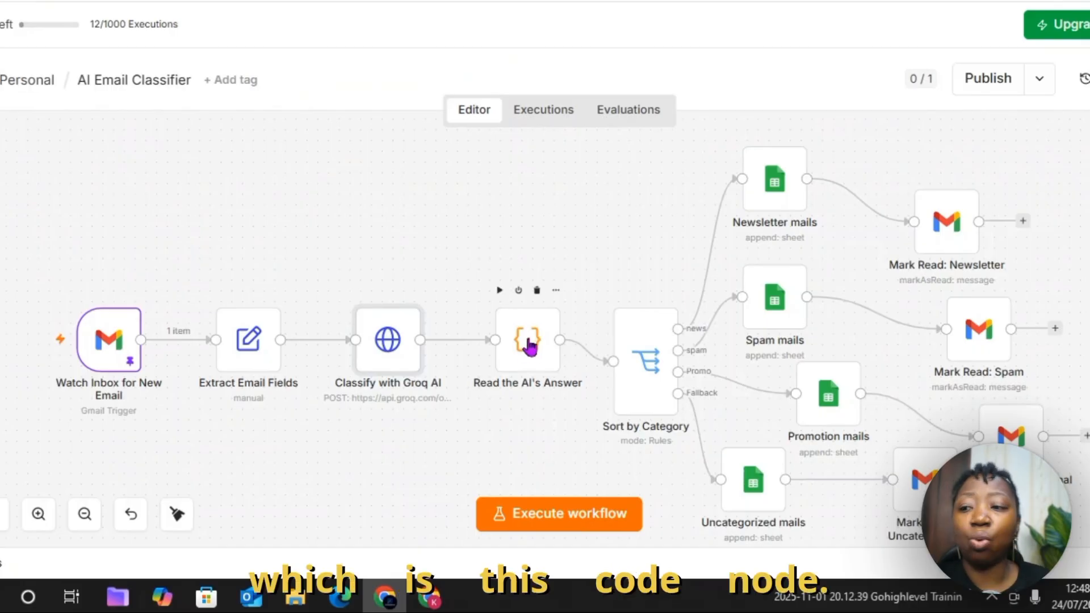
# Step: Open the Read the AI's Answer node and execute the preceding Classify with Groq AI node to refresh its input data
pyautogui.doubleClick(529, 345)
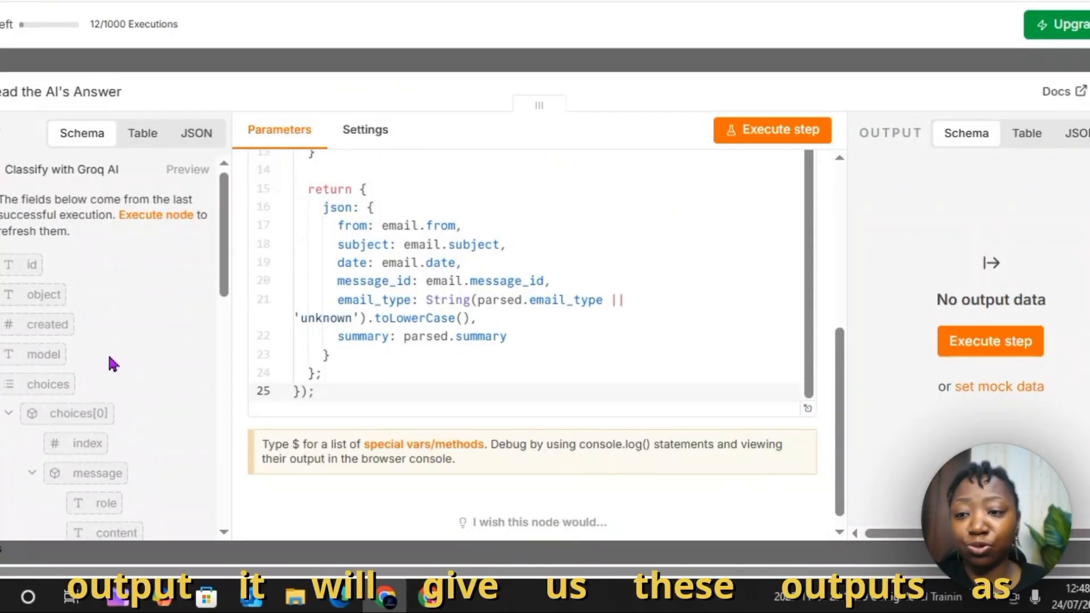
pyautogui.scroll(-10, 111, 352)
pyautogui.scroll(10, 114, 342)
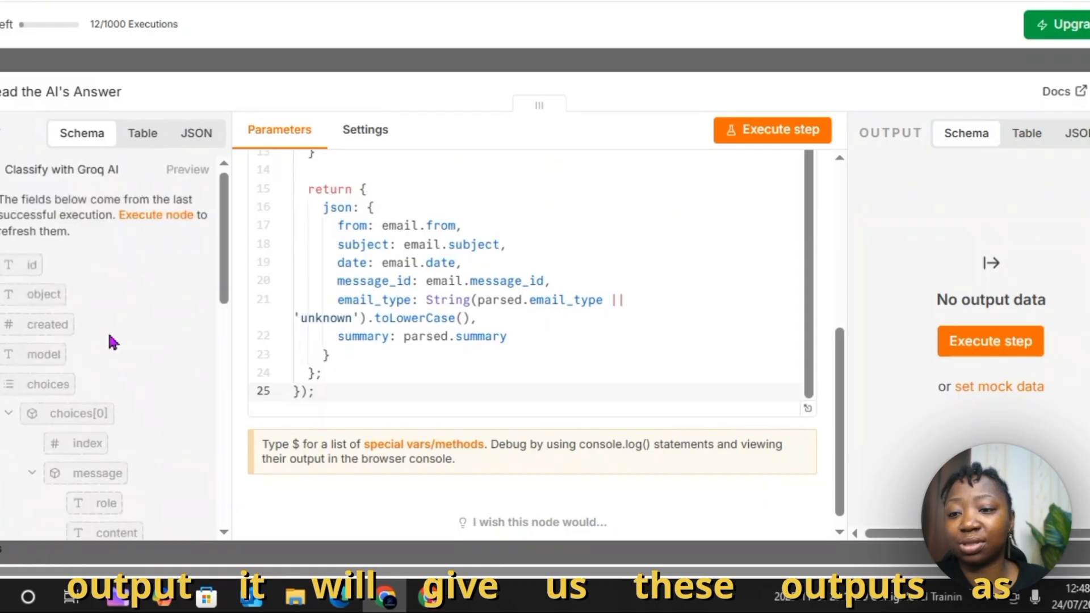
pyautogui.click(149, 216)
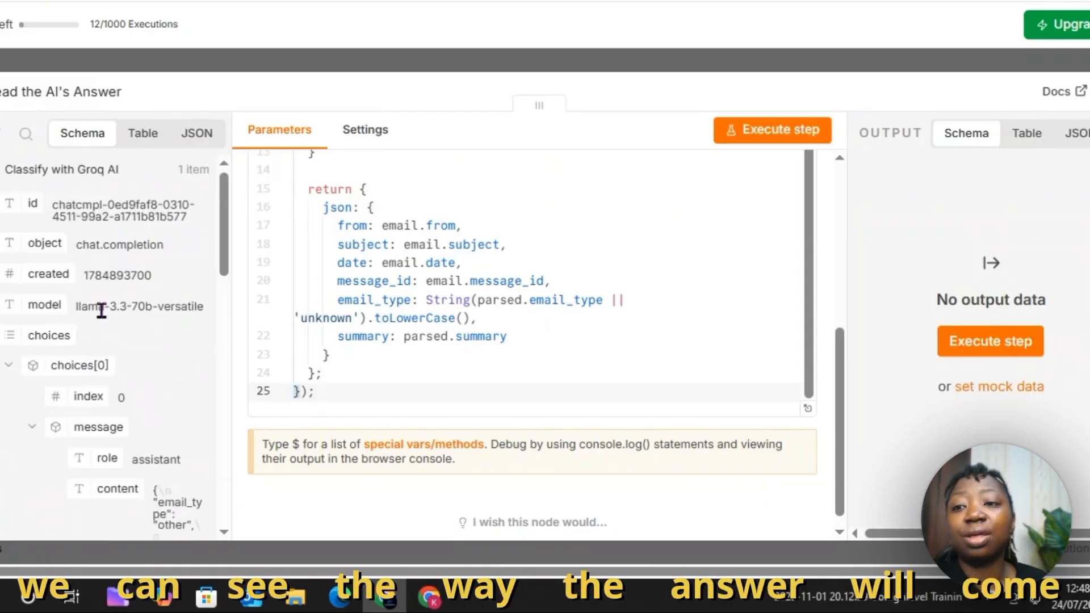
# Step: Review the Groq response fields and the JavaScript that parses the message content into email_type and summary, and close the node
pyautogui.scroll(-10, 120, 300)
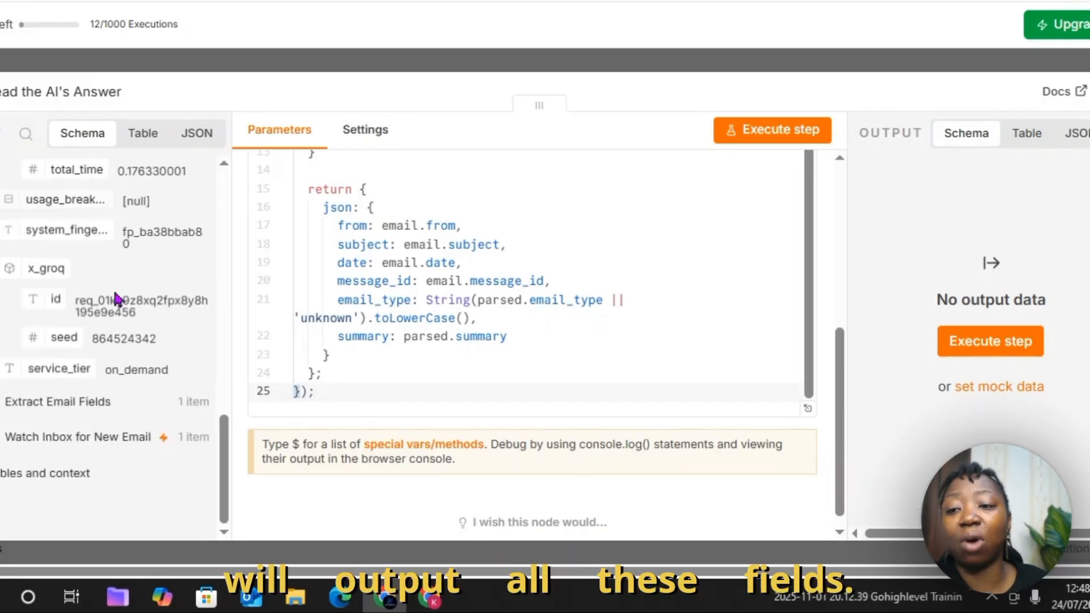
pyautogui.scroll(5, 117, 299)
pyautogui.scroll(10, 118, 300)
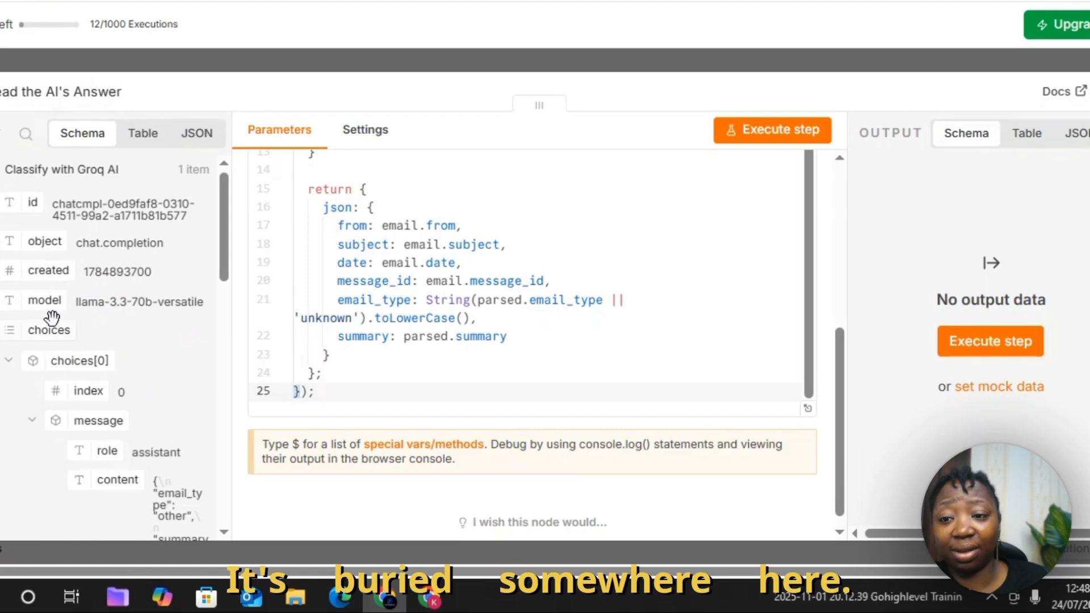
pyautogui.scroll(10, 407, 341)
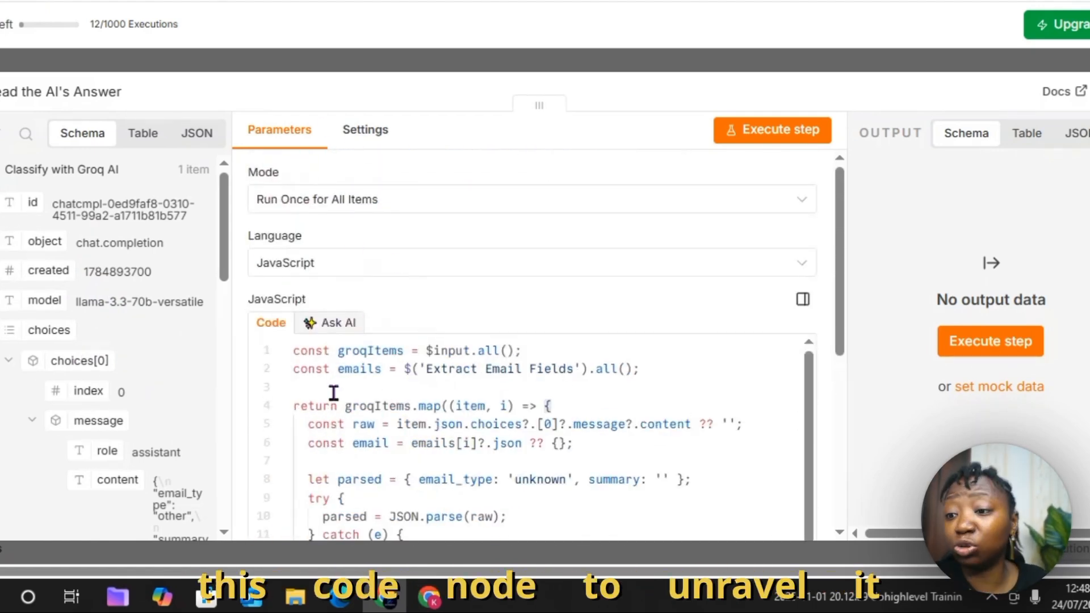
pyautogui.scroll(-6, 511, 363)
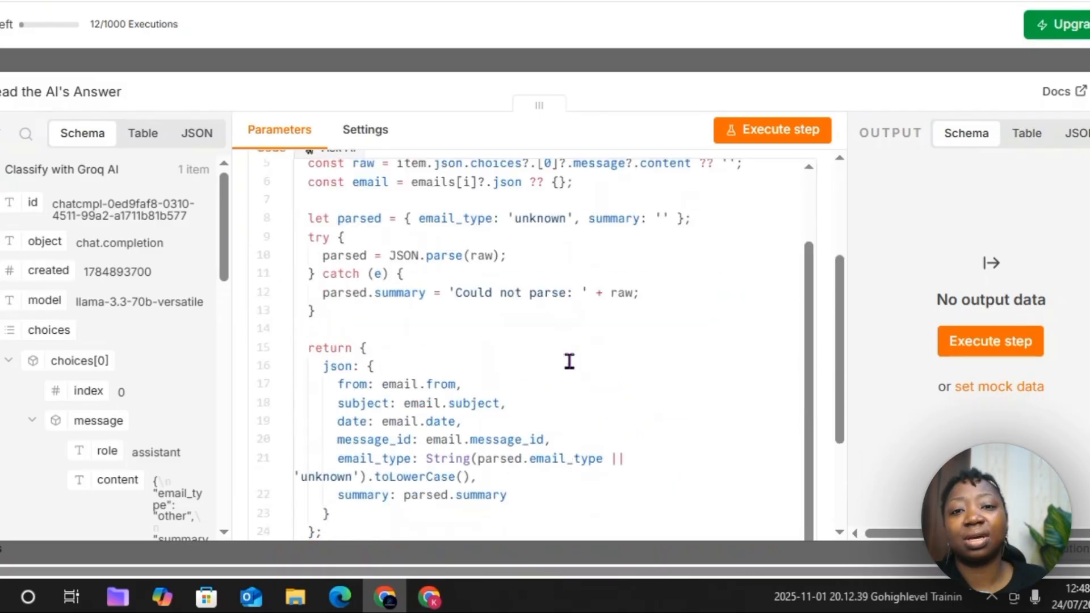
pyautogui.click(333, 61)
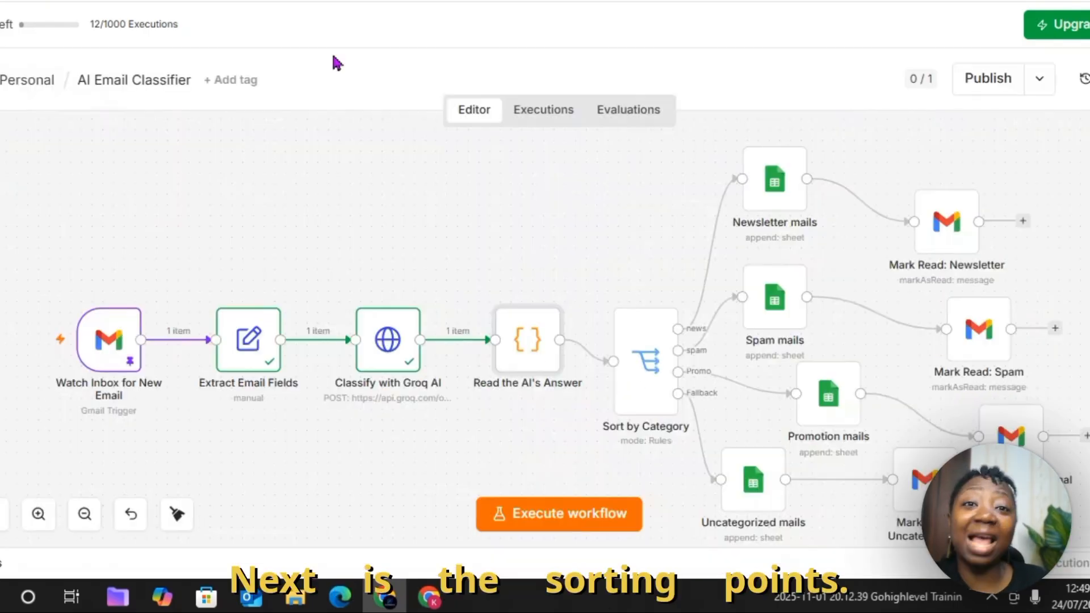
# Step: Review the Sort by Category routing rules, their output names and the fallback output, and close the node
pyautogui.doubleClick(652, 361)
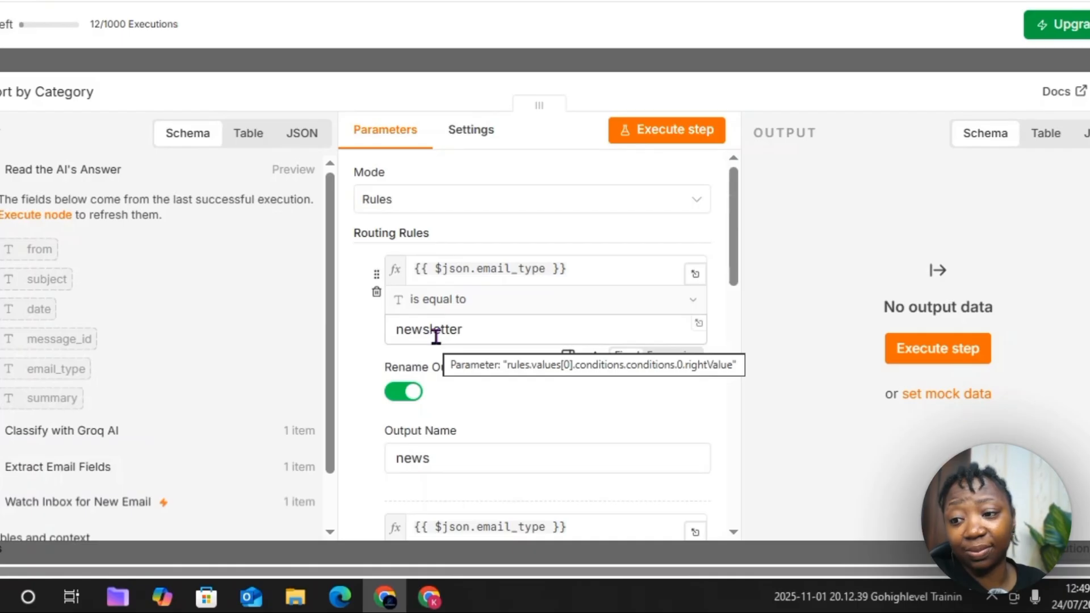
pyautogui.click(491, 67)
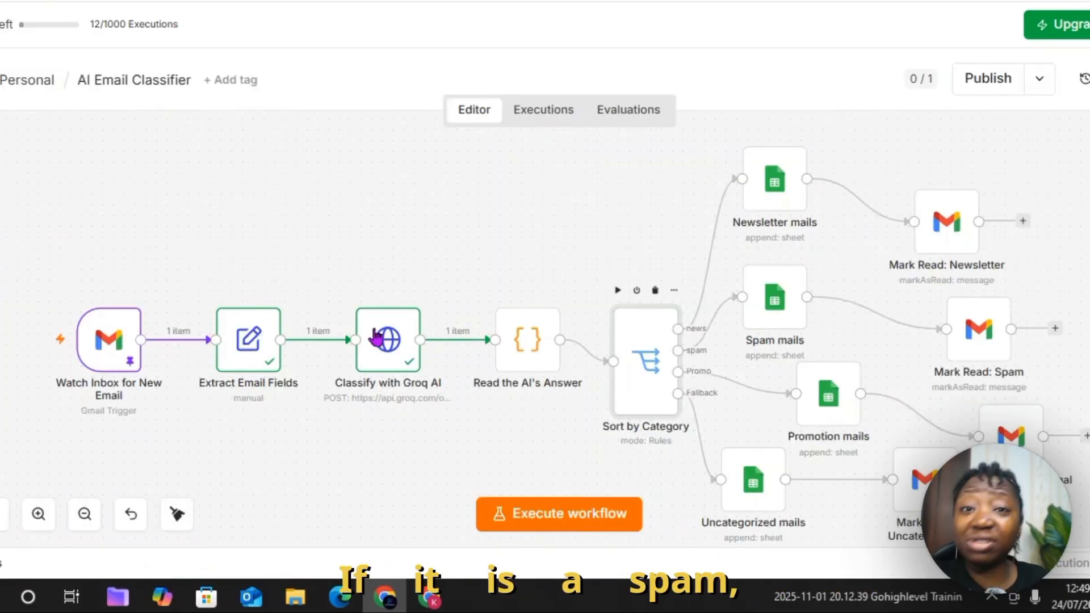
pyautogui.doubleClick(656, 375)
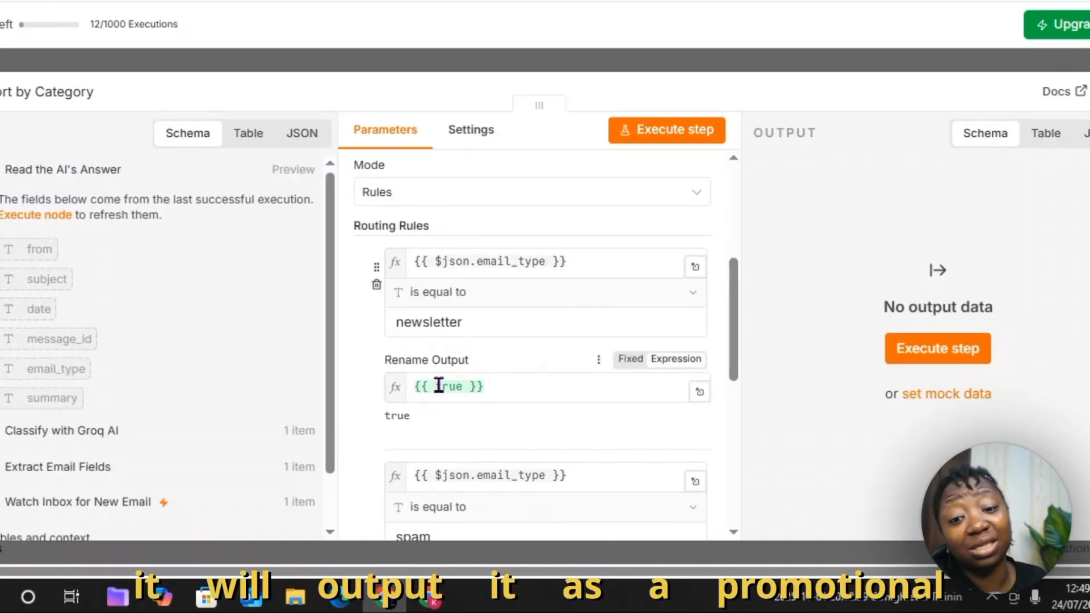
pyautogui.scroll(-10, 439, 386)
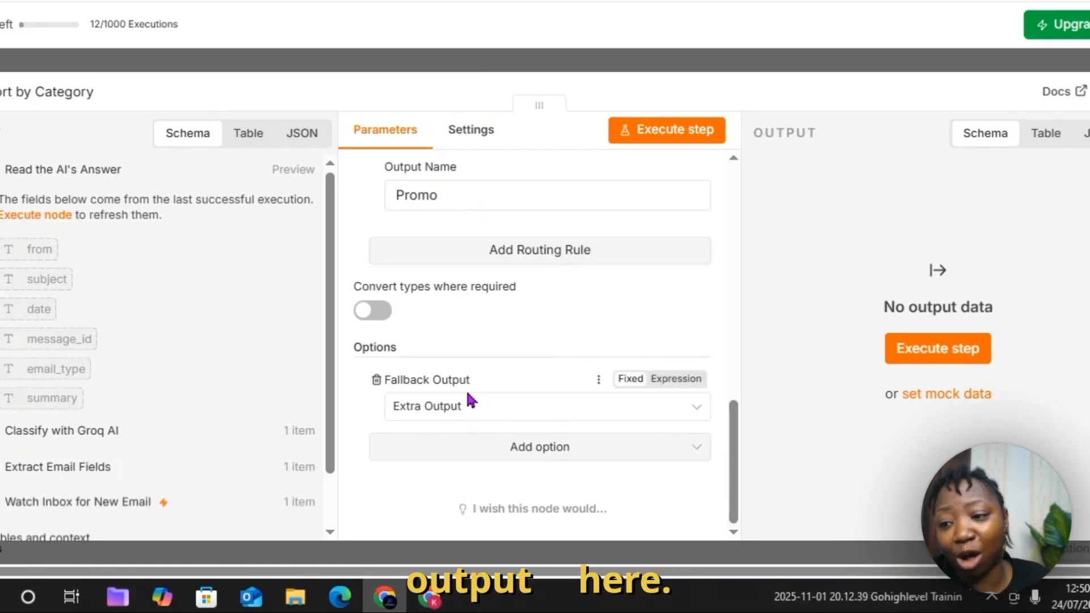
pyautogui.click(441, 62)
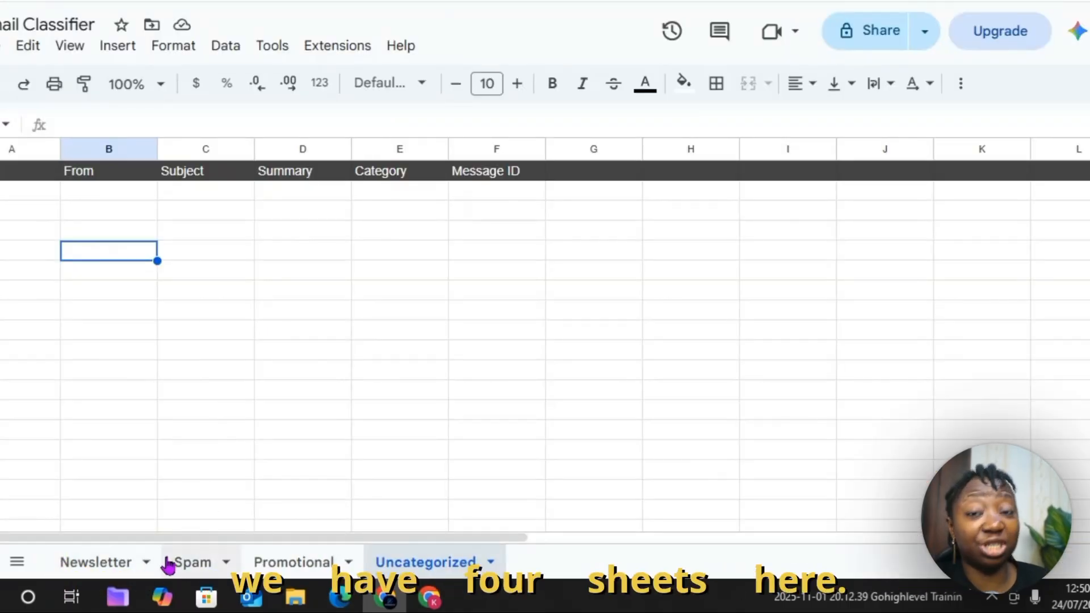
# Step: Look through the Newsletter, Spam, Promotional and Uncategorized sheets of the Email Classifier spreadsheet in Google Sheets
pyautogui.click(103, 563)
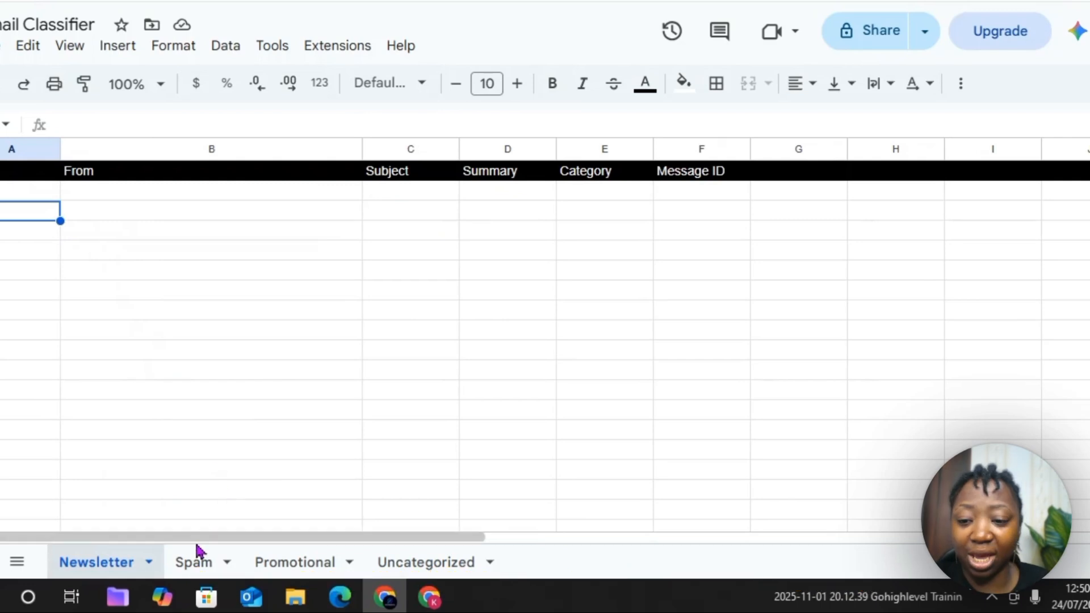
pyautogui.click(191, 562)
pyautogui.click(266, 562)
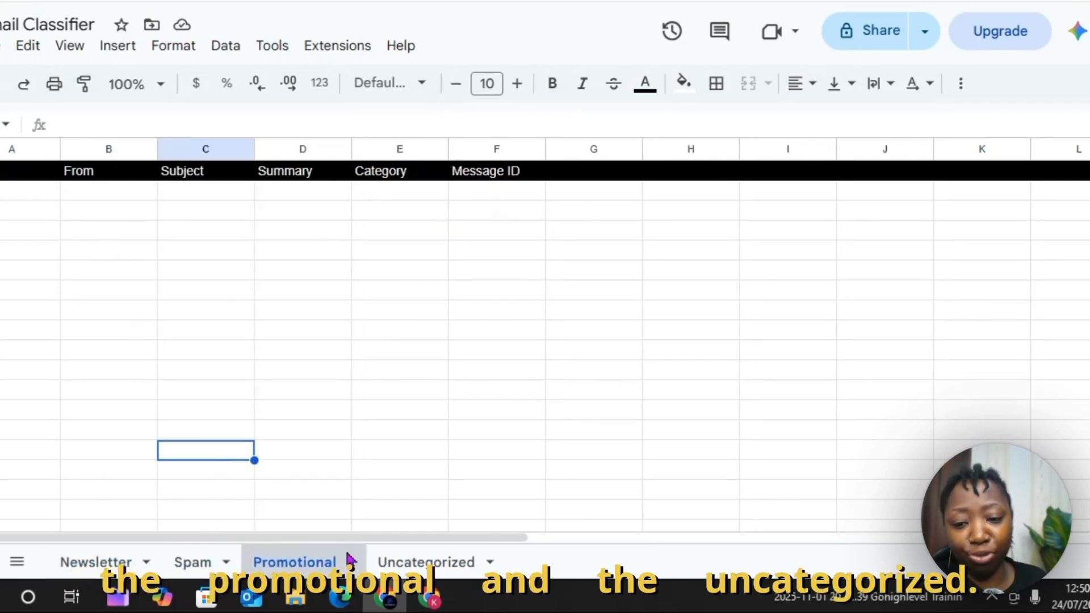
pyautogui.click(423, 562)
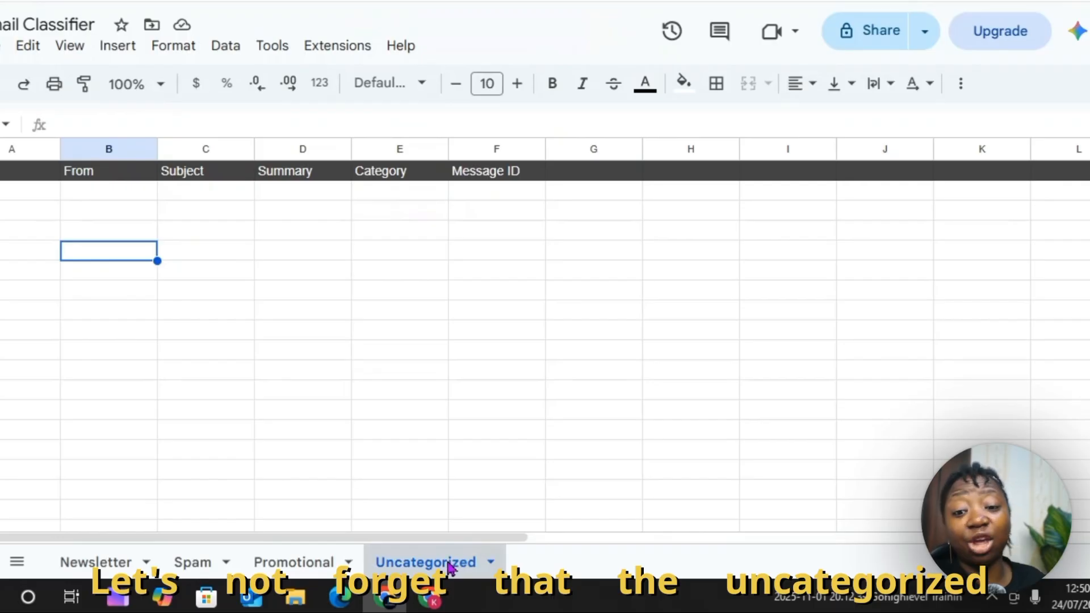
pyautogui.click(213, 303)
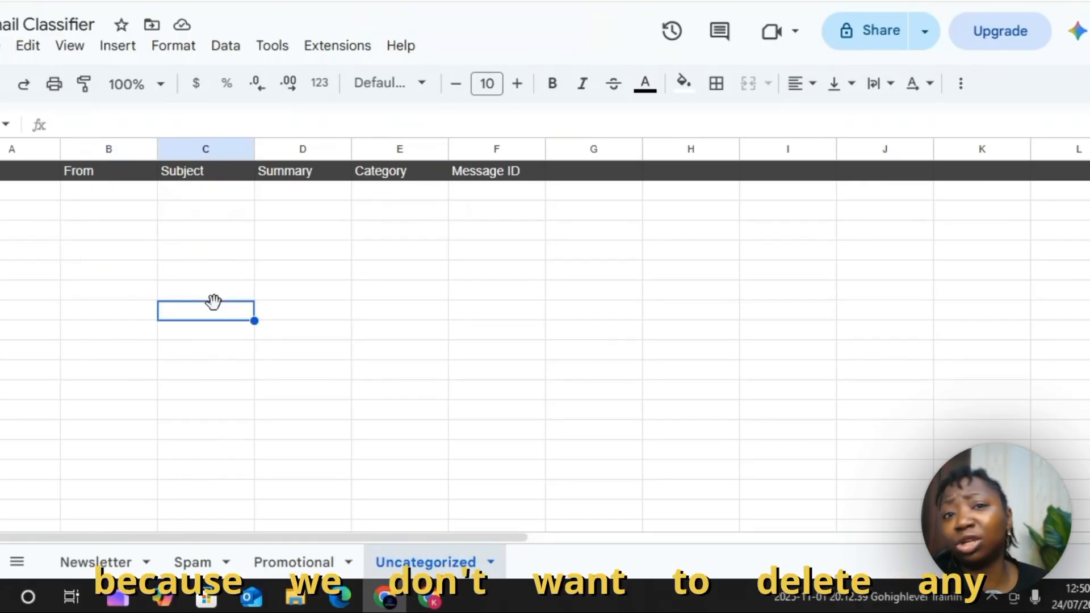
pyautogui.click(69, 242)
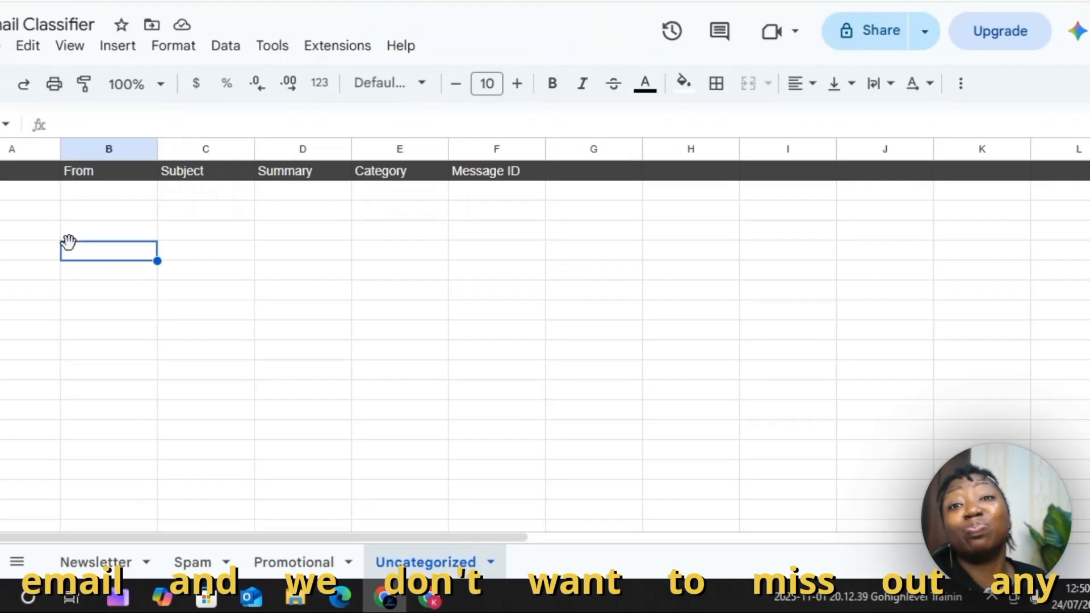
pyautogui.press('Right')
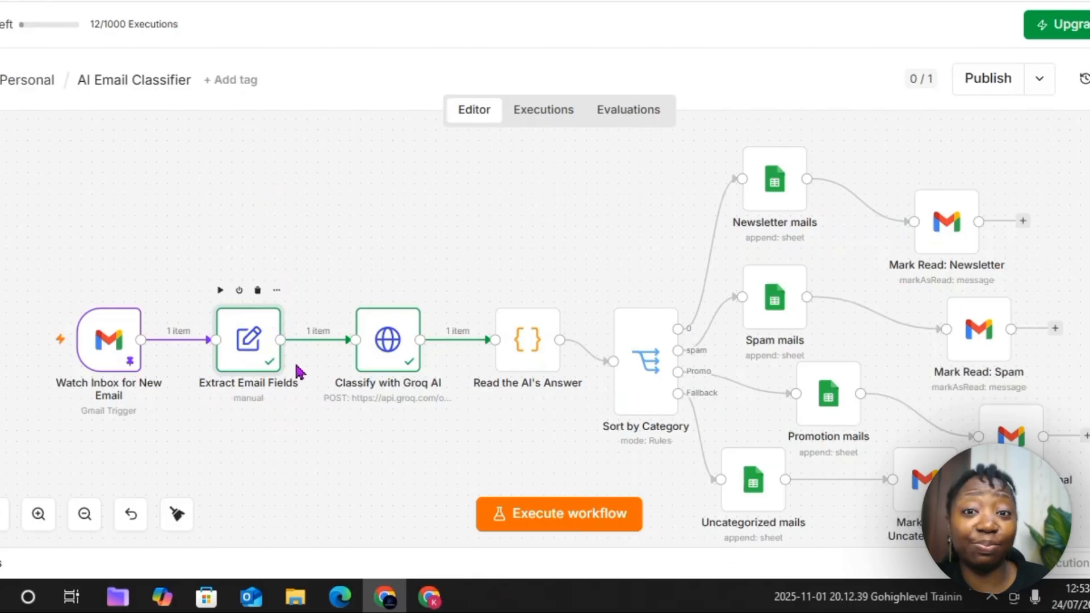
# Step: Check the message_id mapping in the Extract Email Fields node, close it, and select the Mark Read: Newsletter node
pyautogui.doubleClick(248, 336)
pyautogui.scroll(-3, 496, 423)
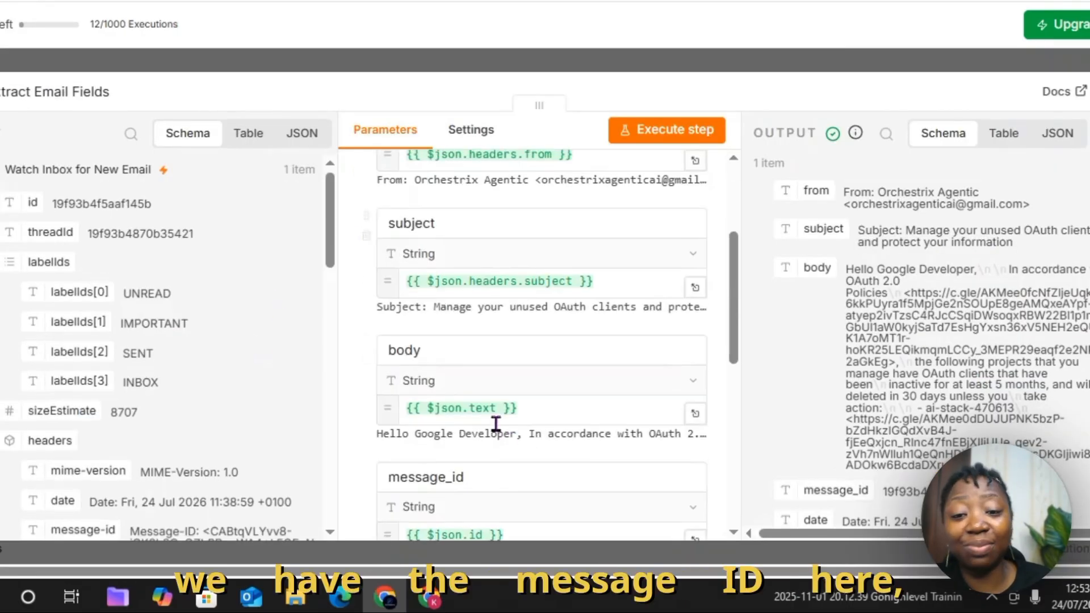
pyautogui.scroll(-5, 487, 407)
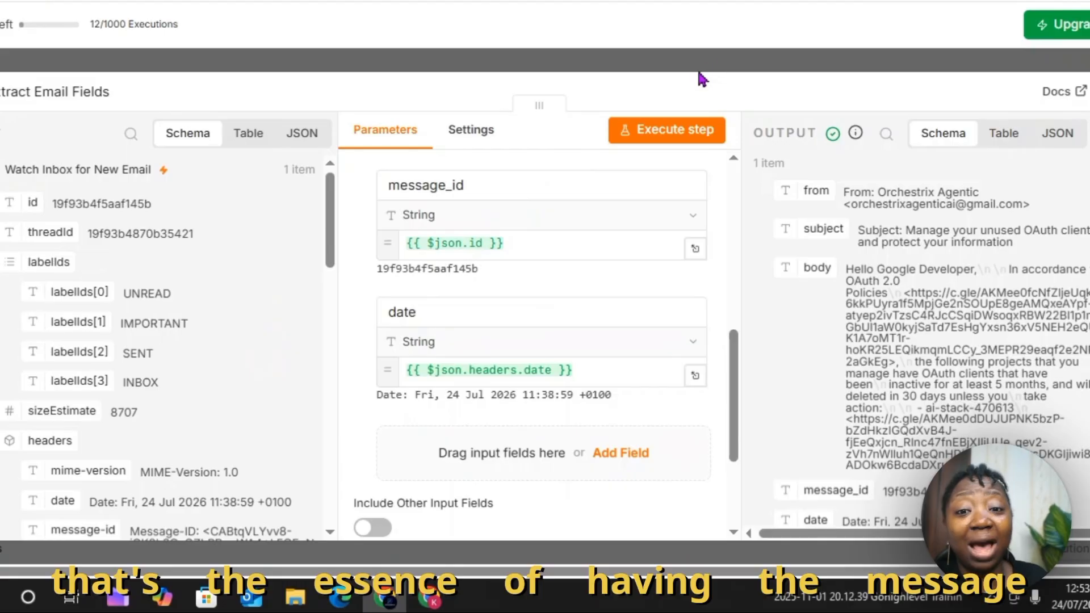
pyautogui.press('Escape')
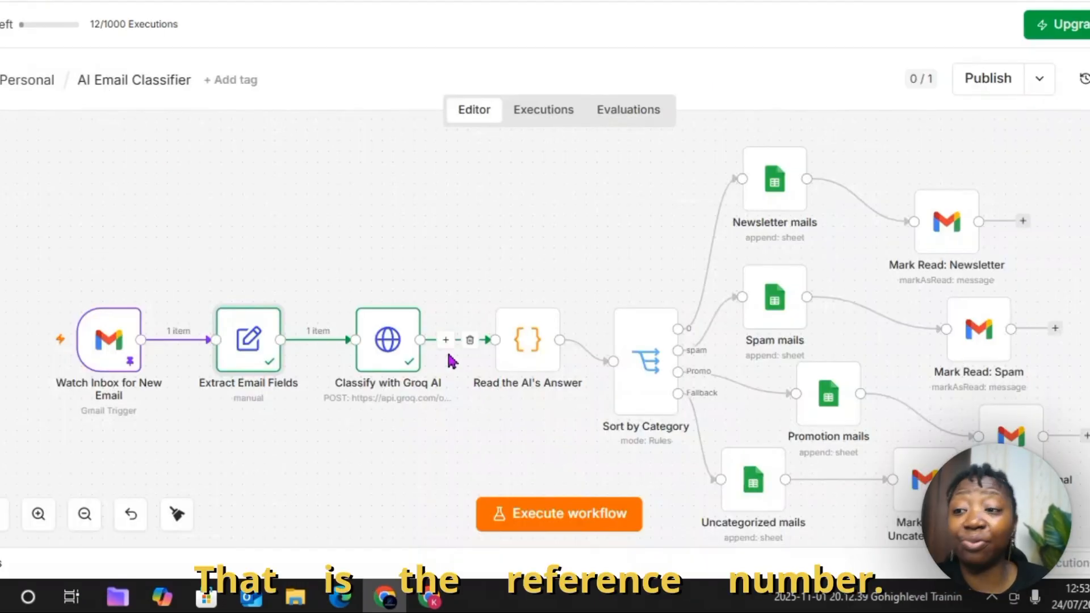
pyautogui.click(941, 241)
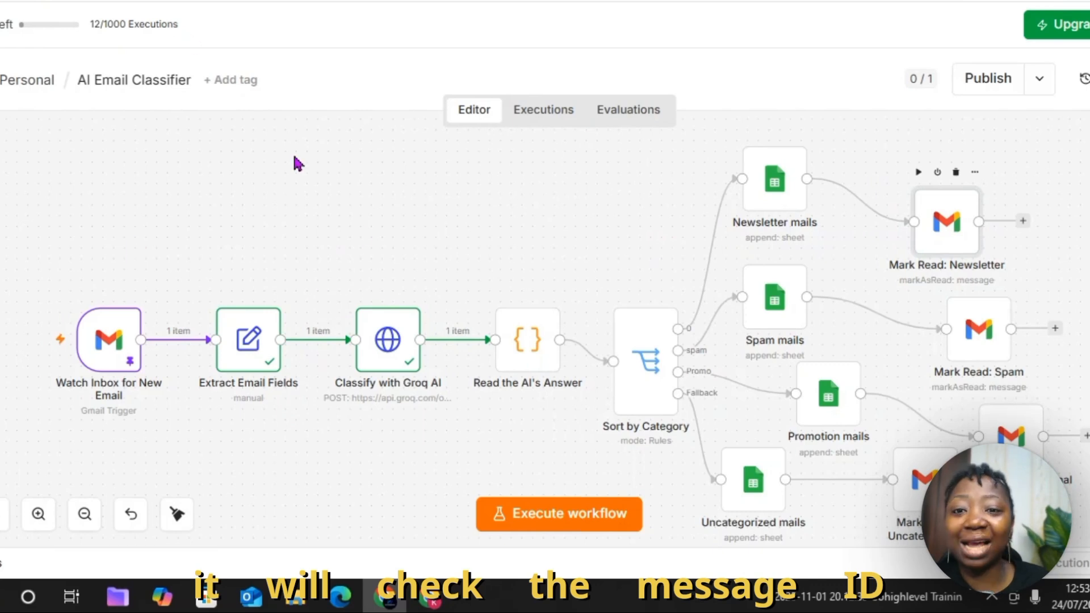
# Step: Review the Mark as Read operation and Message ID expression in the Mark Read: Newsletter node, and close the node
pyautogui.press('Return')
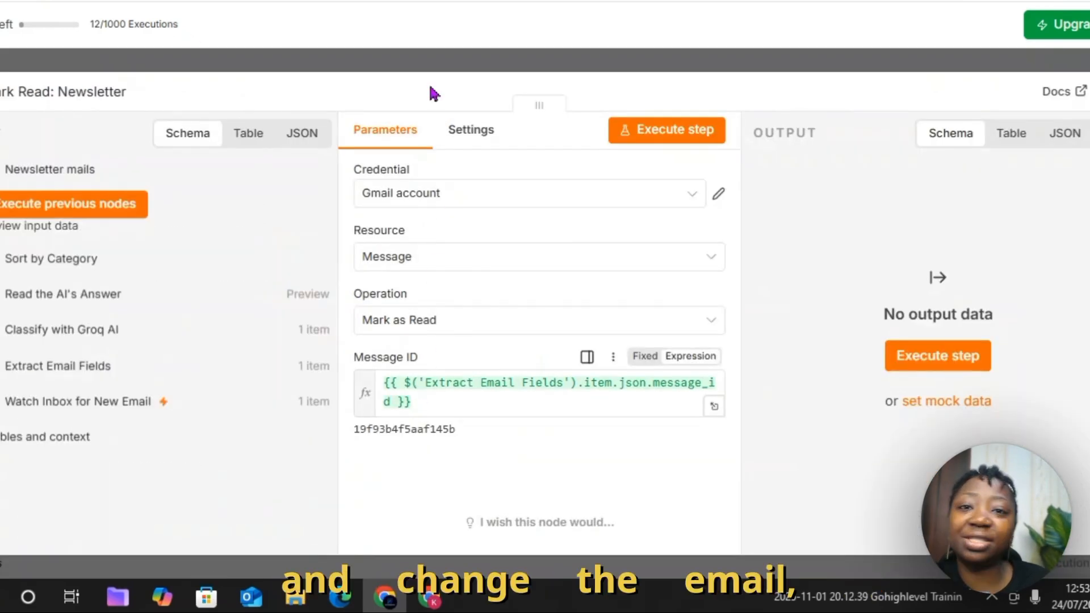
pyautogui.click(460, 63)
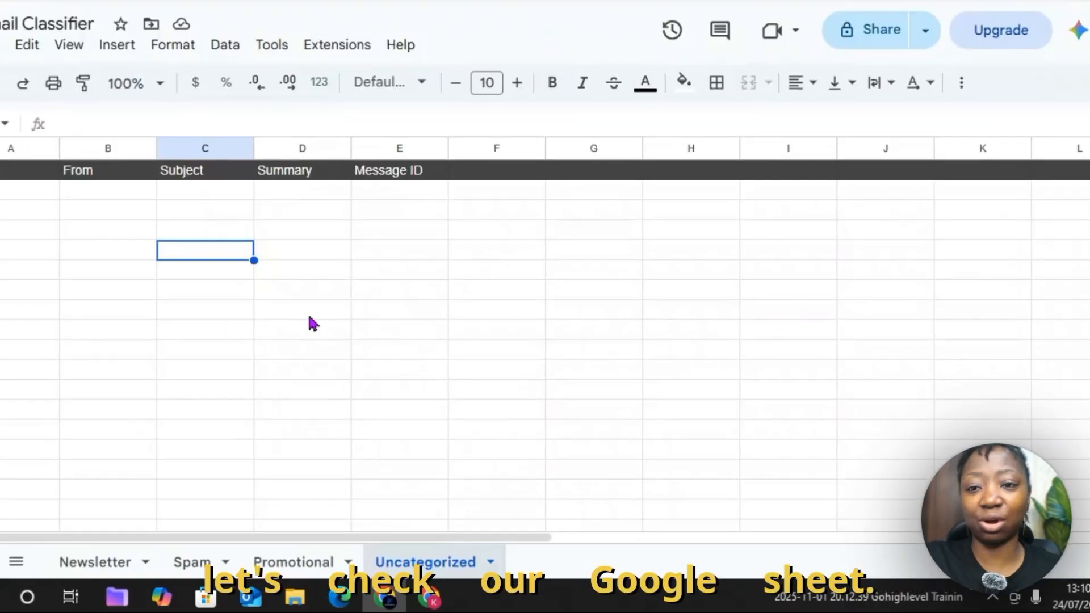
# Step: Look through the Promotional, Spam and Newsletter sheets of the Email Classifier spreadsheet in Google Sheets before sending the test emails
pyautogui.click(310, 317)
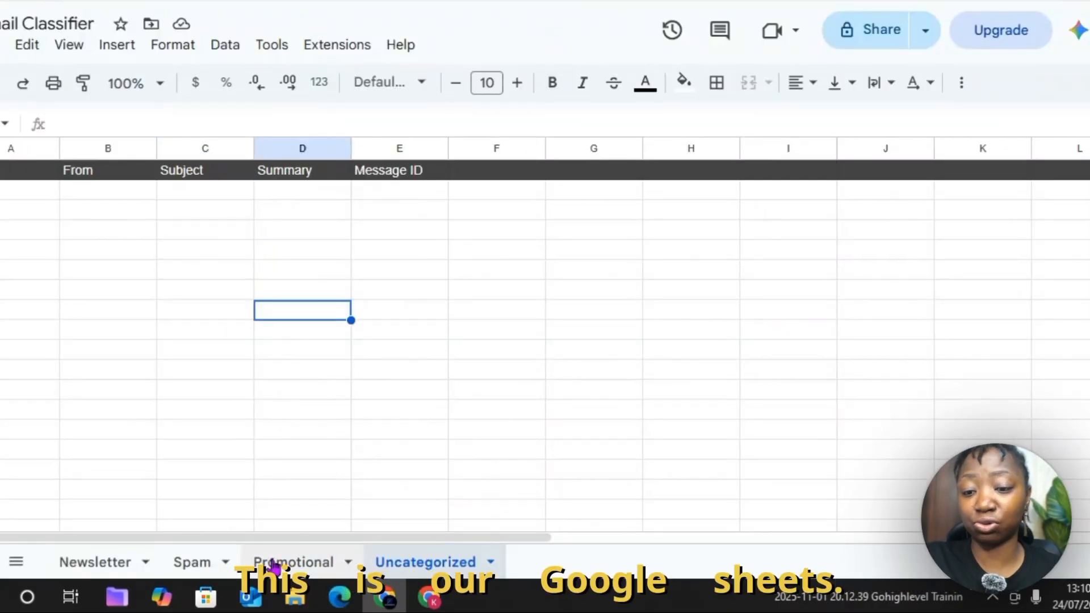
pyautogui.click(295, 562)
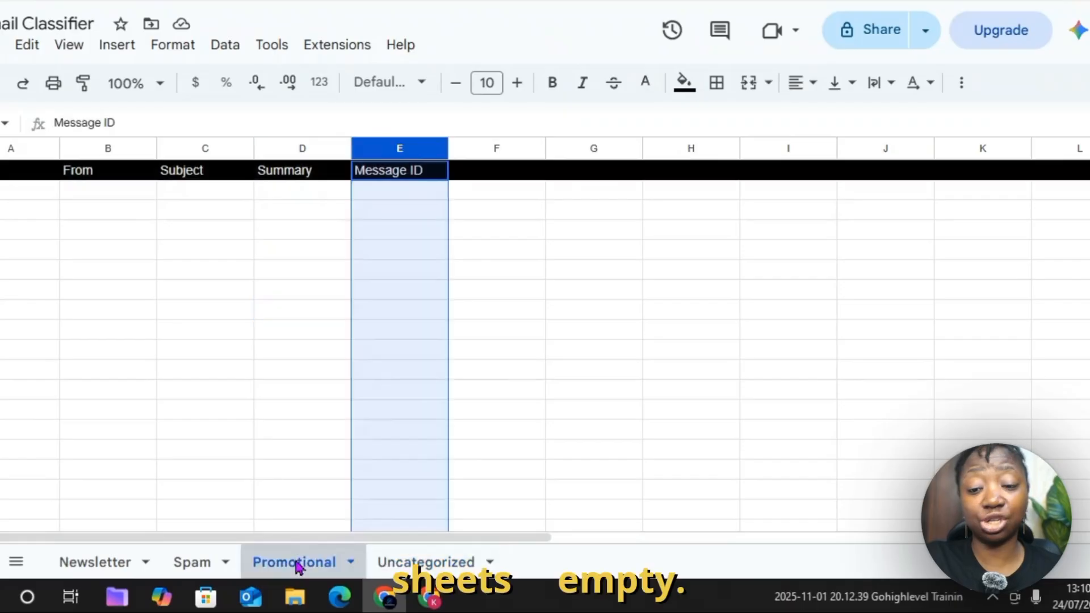
pyautogui.click(205, 565)
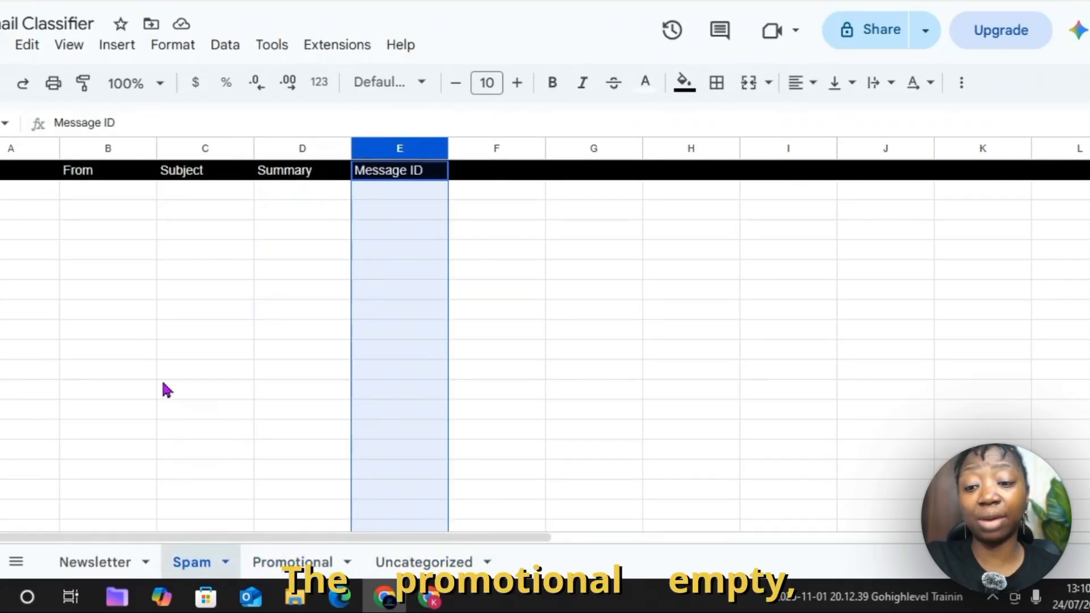
pyautogui.click(95, 562)
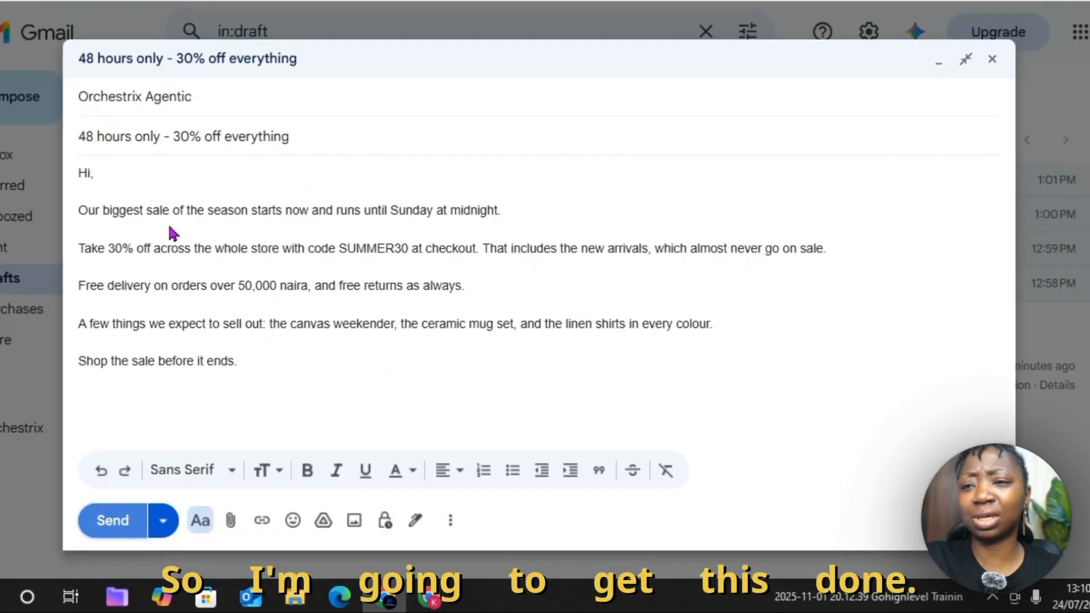
# Step: In Gmail, send the emails "48 hours only - 30% off everything", "The Design Weekly - 6 things worth your attention" and "Re: Thursday Kickoff moved to 3pm"
pyautogui.click(103, 528)
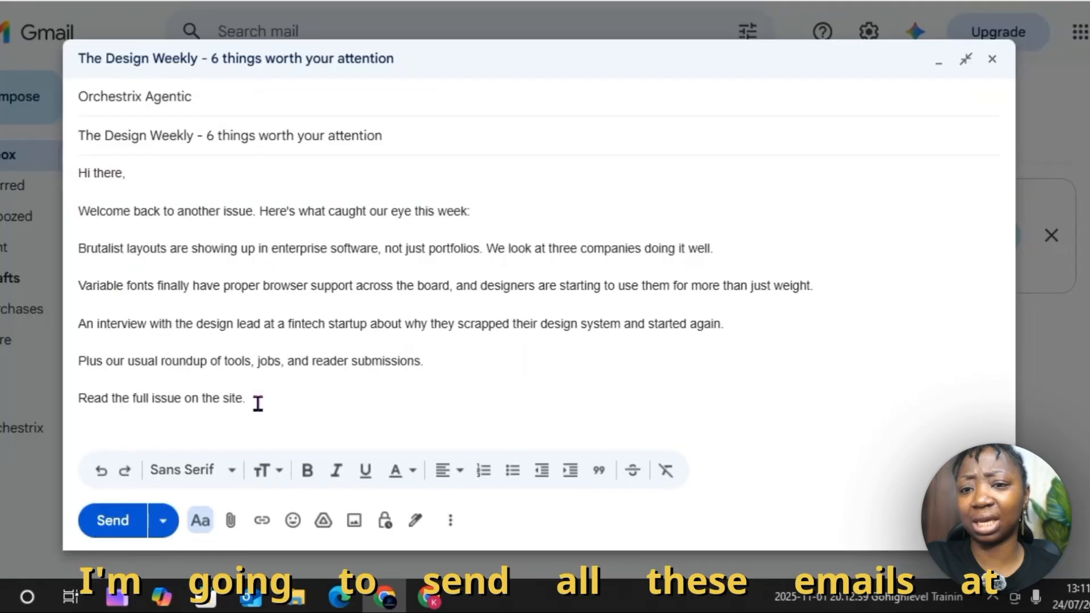
pyautogui.click(116, 520)
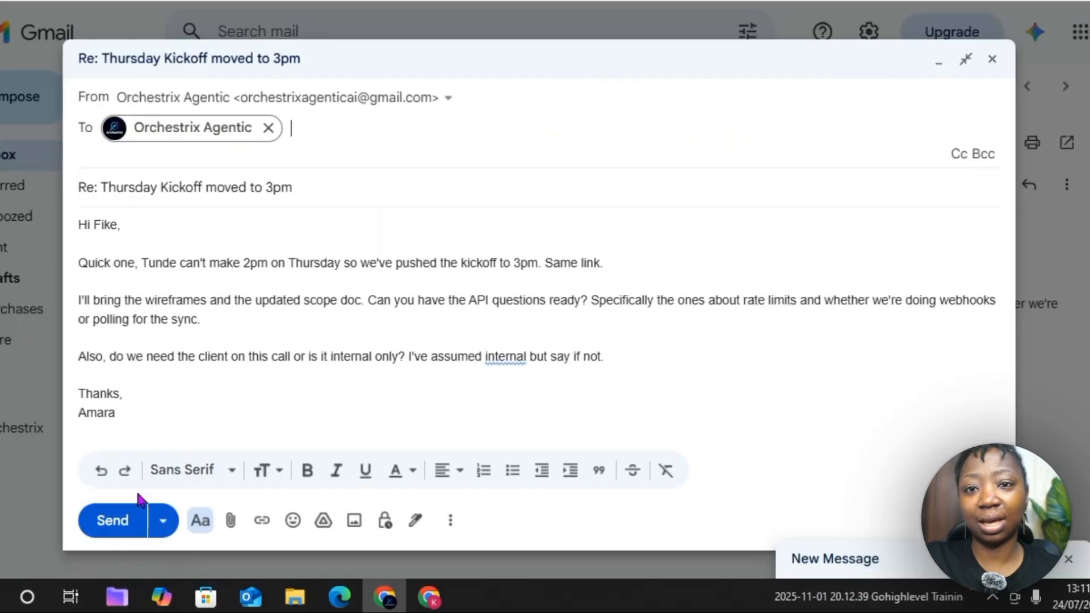
pyautogui.click(116, 521)
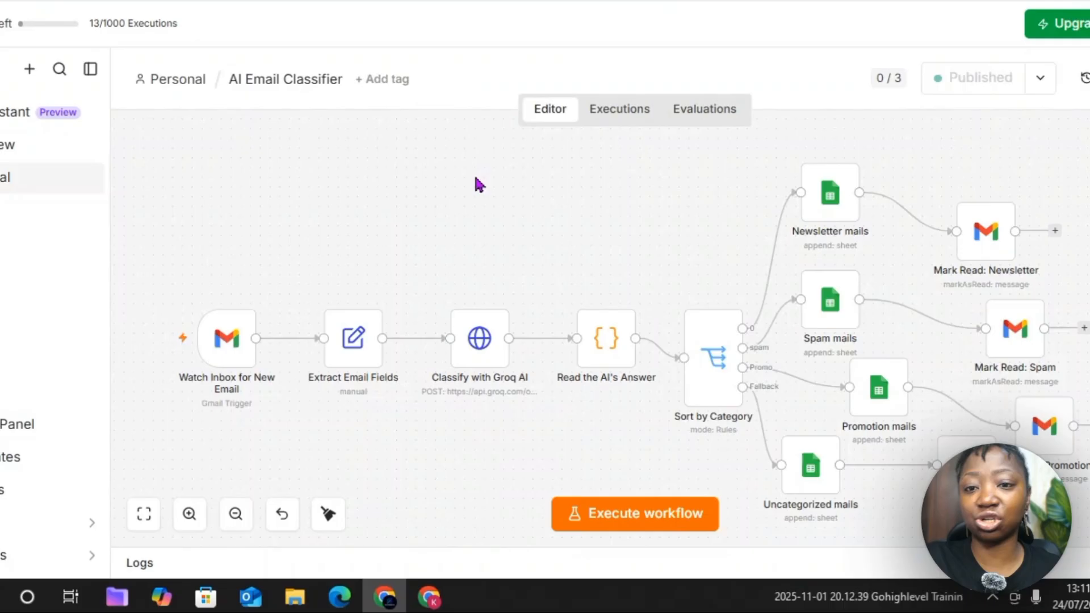
# Step: Switch to n8n and open the running execution in the AI Email Classifier workflow's execution history
pyautogui.click(620, 108)
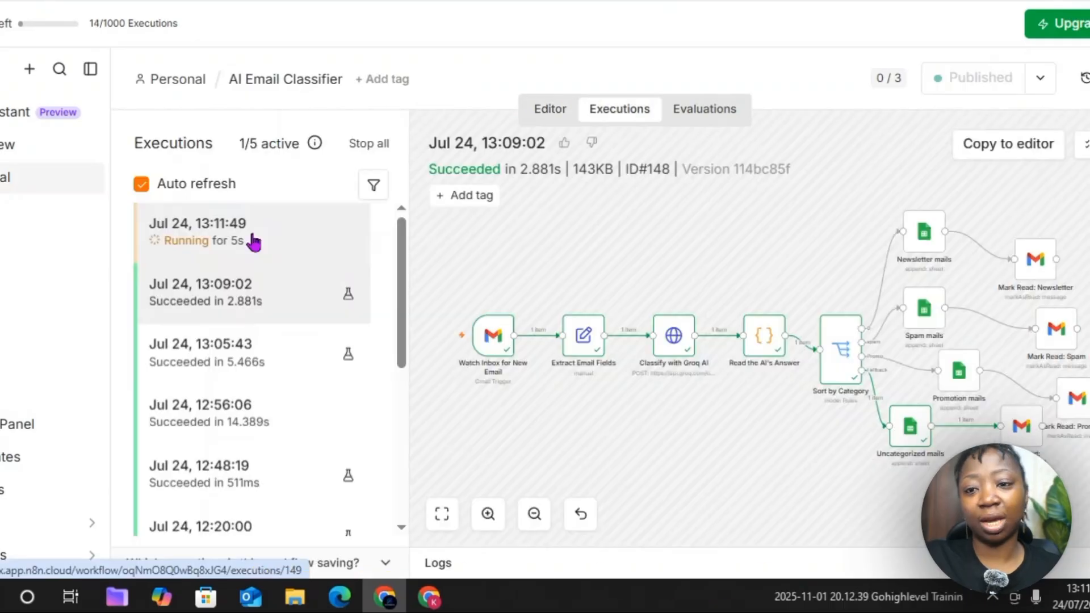
pyautogui.click(254, 241)
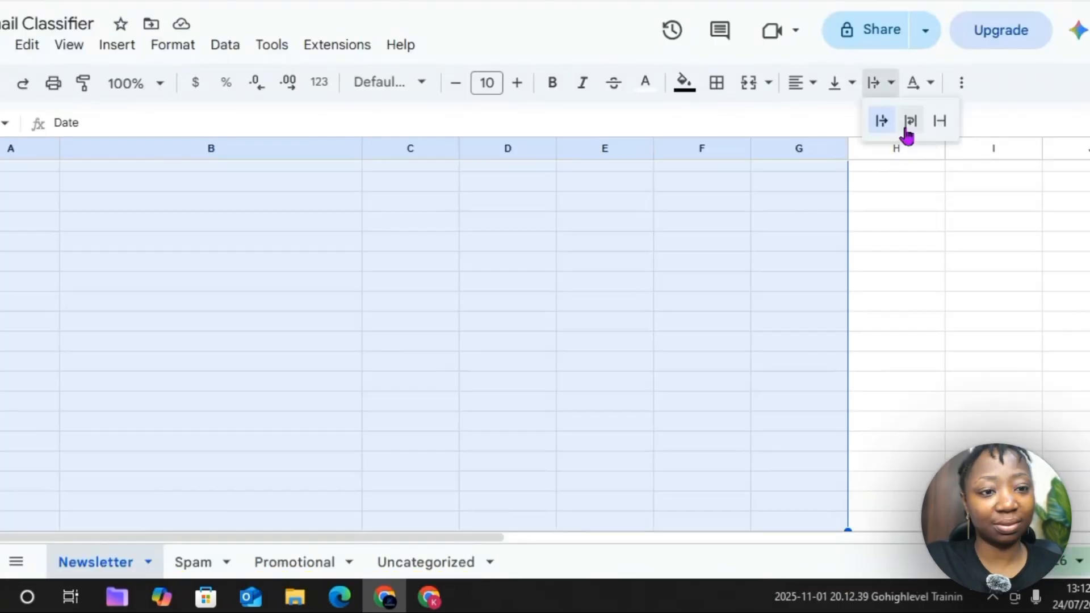
# Step: Wrap the text in columns A to G of the Newsletter sheet in Google Sheets and select the logged email's From cell
pyautogui.click(907, 126)
pyautogui.scroll(5, 245, 283)
pyautogui.click(149, 288)
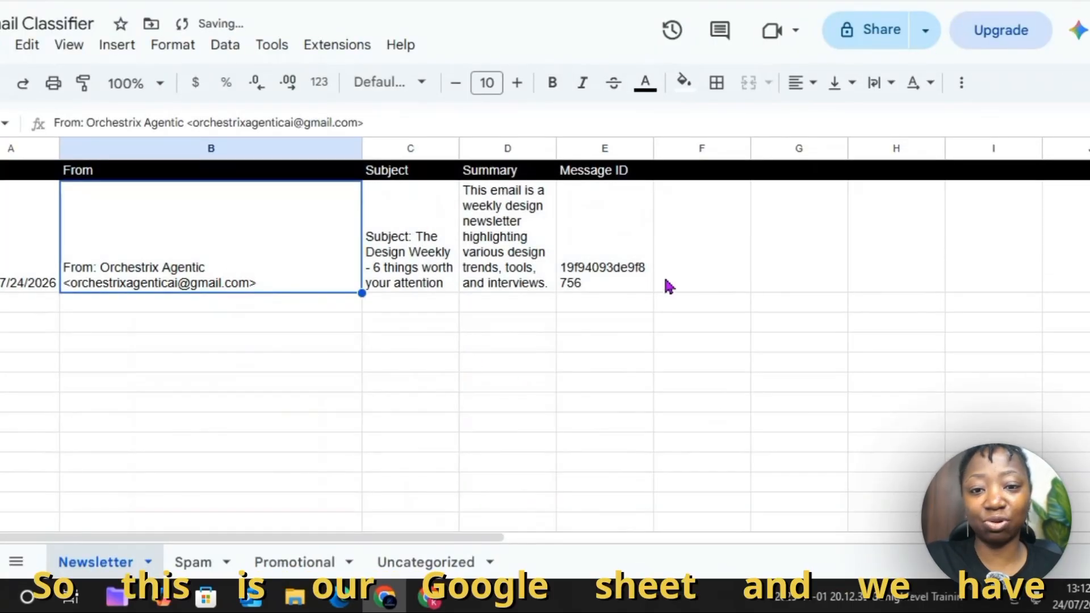
# Step: Examine the logged emails in the Newsletter, Spam, Promotional and Uncategorized sheets, including the newsletter's summary and the uncategorized email's subject and summary
pyautogui.click(484, 246)
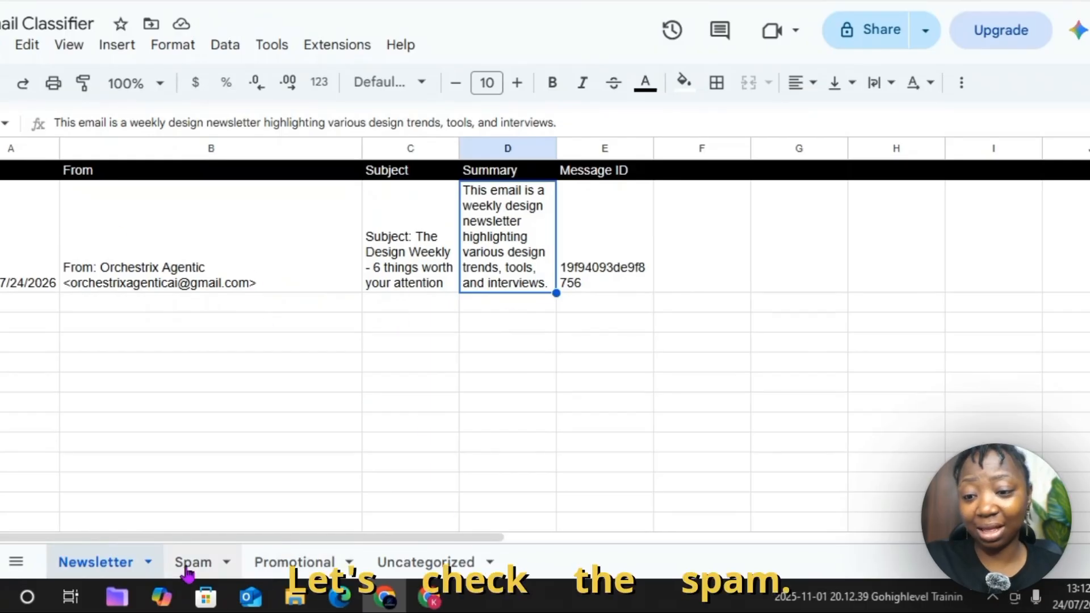
pyautogui.click(191, 563)
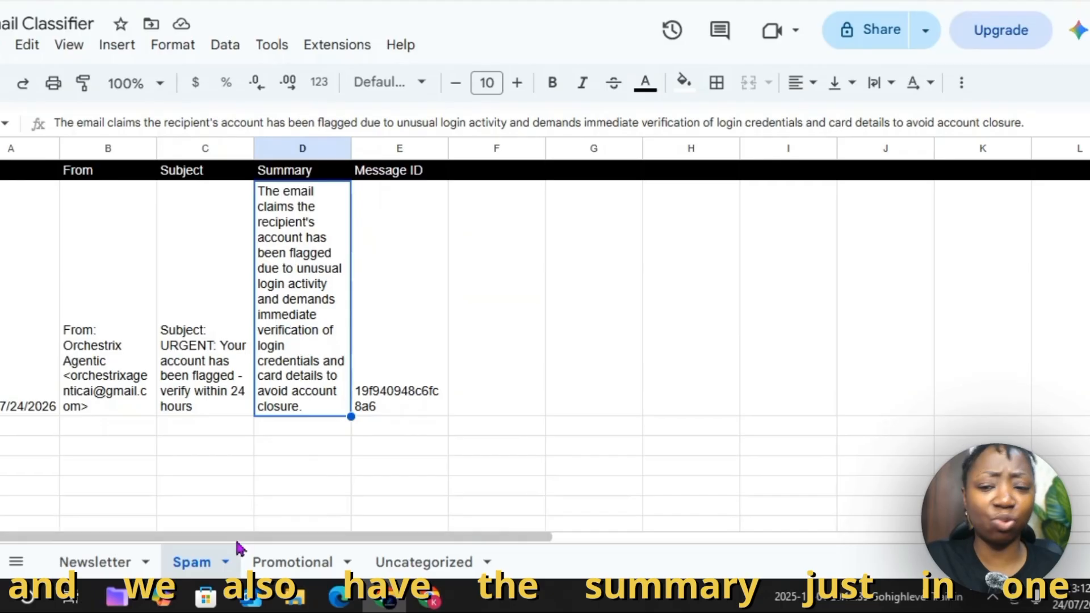
pyautogui.click(265, 562)
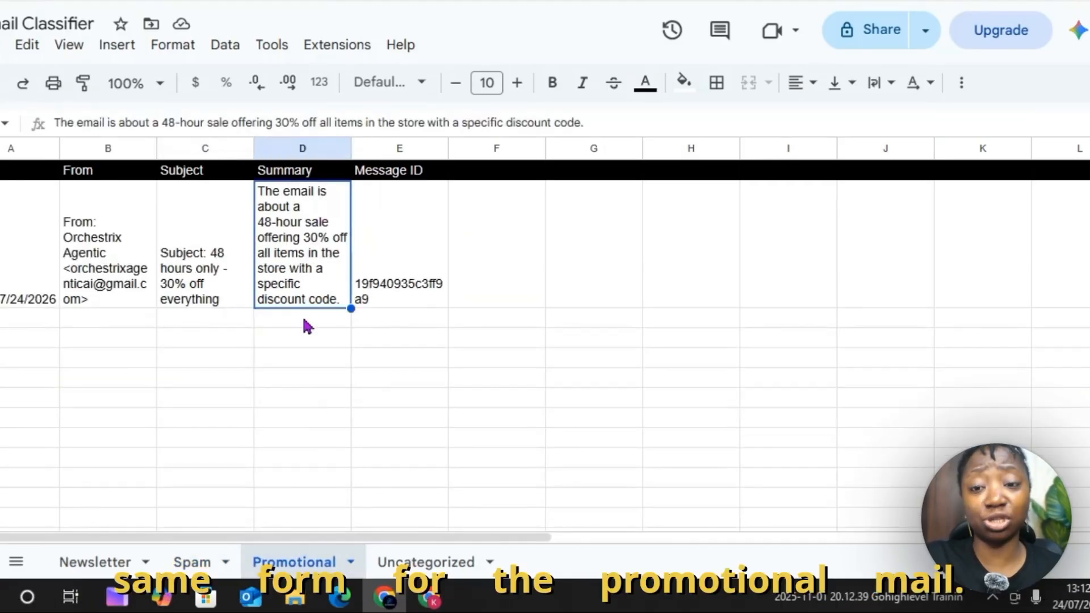
pyautogui.click(421, 564)
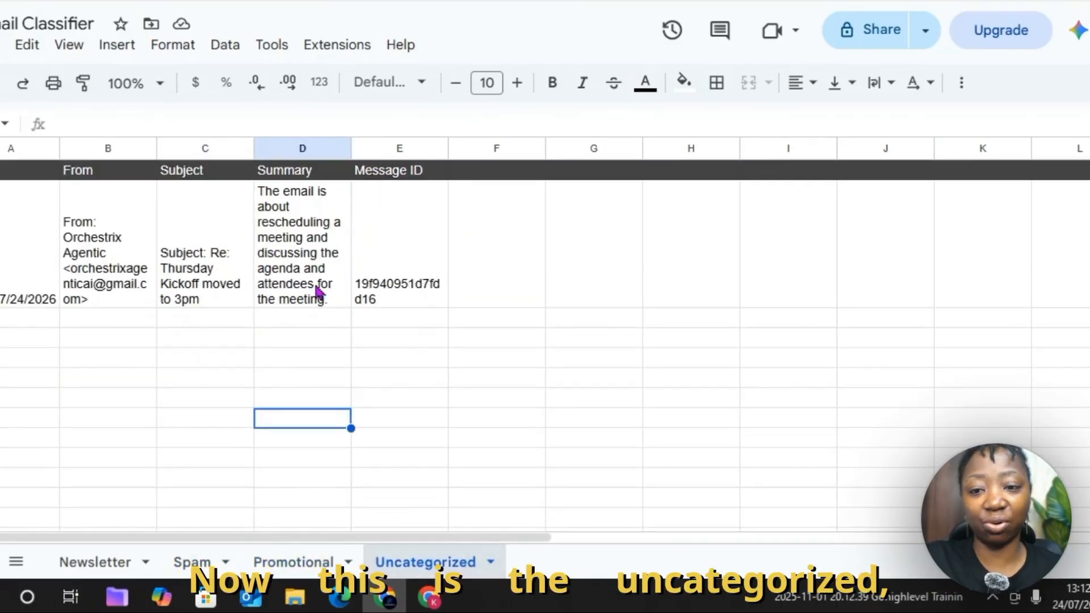
pyautogui.click(279, 252)
pyautogui.click(220, 297)
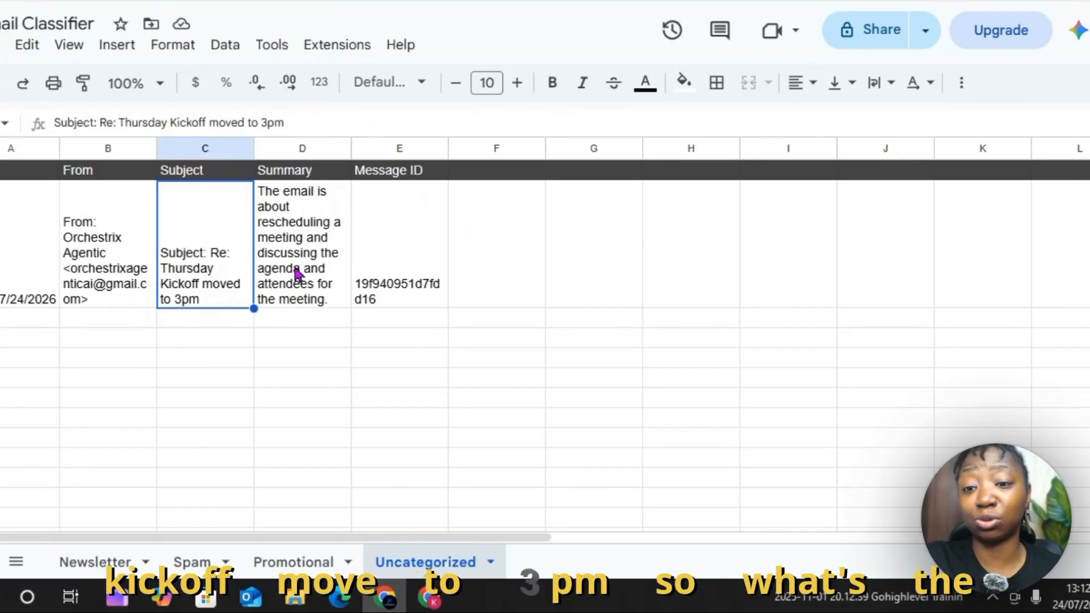
pyautogui.click(296, 271)
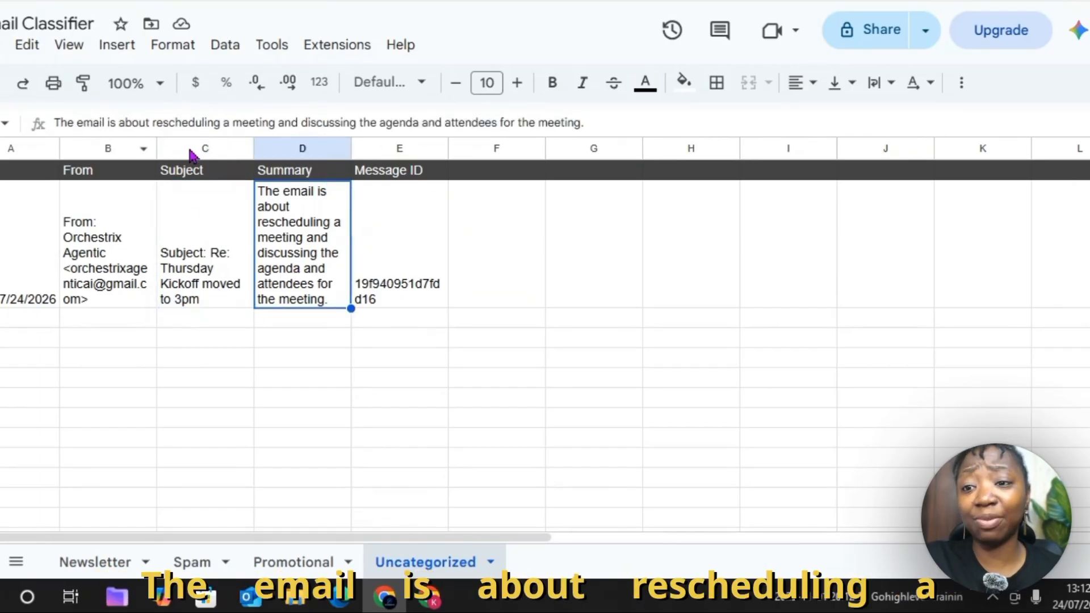